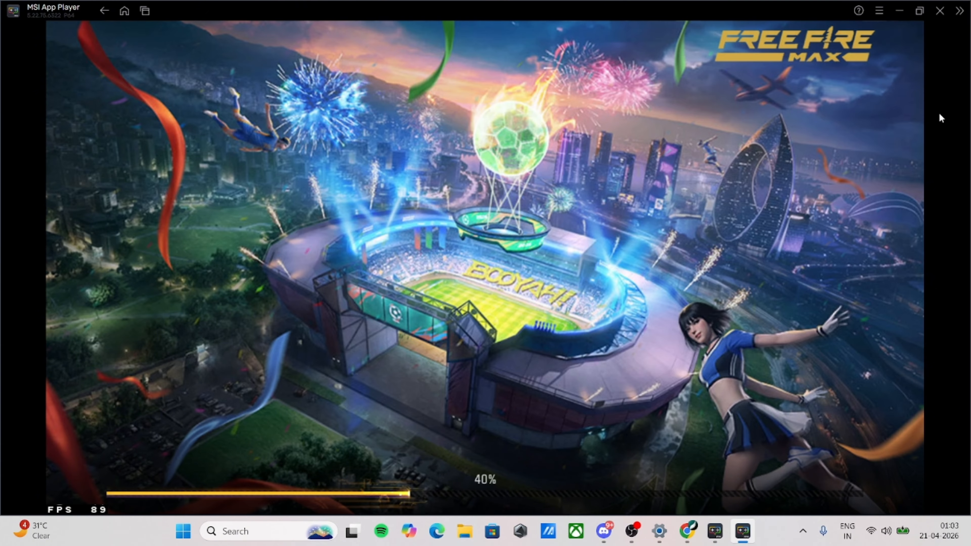
# Show the emulator's game controls, enter the Free Fire MAX lobby, and dismiss the Free Fire India notice
pyautogui.click(959, 11)
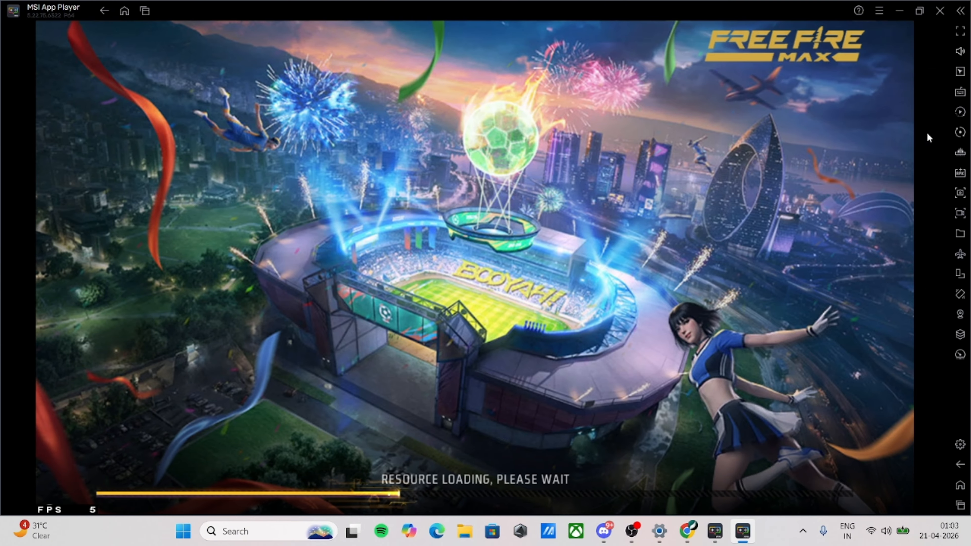
pyautogui.click(955, 98)
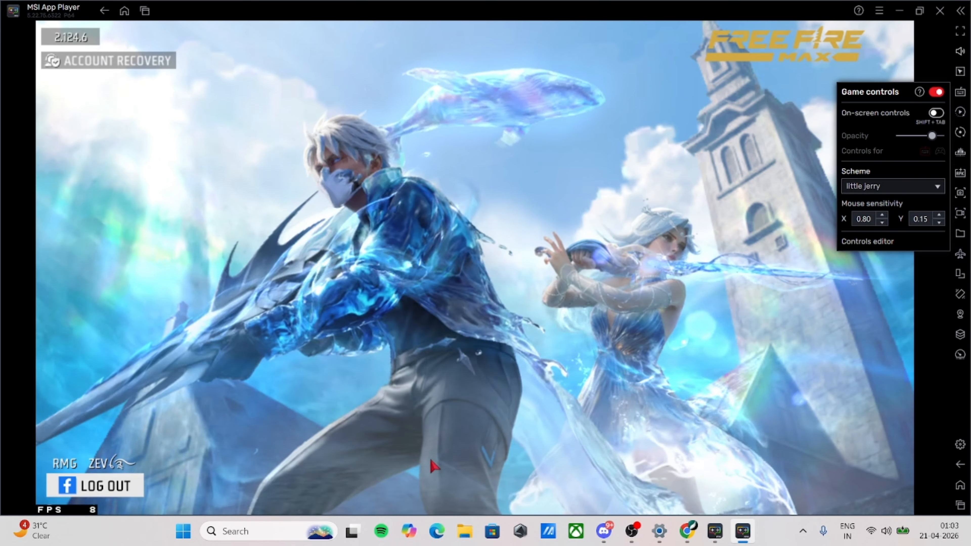
pyautogui.click(430, 459)
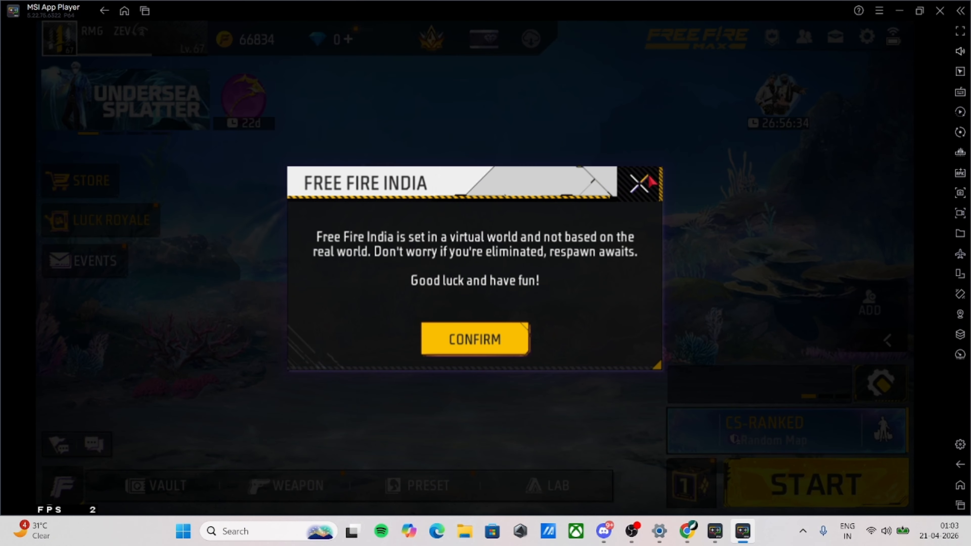
pyautogui.click(652, 172)
pyautogui.click(865, 35)
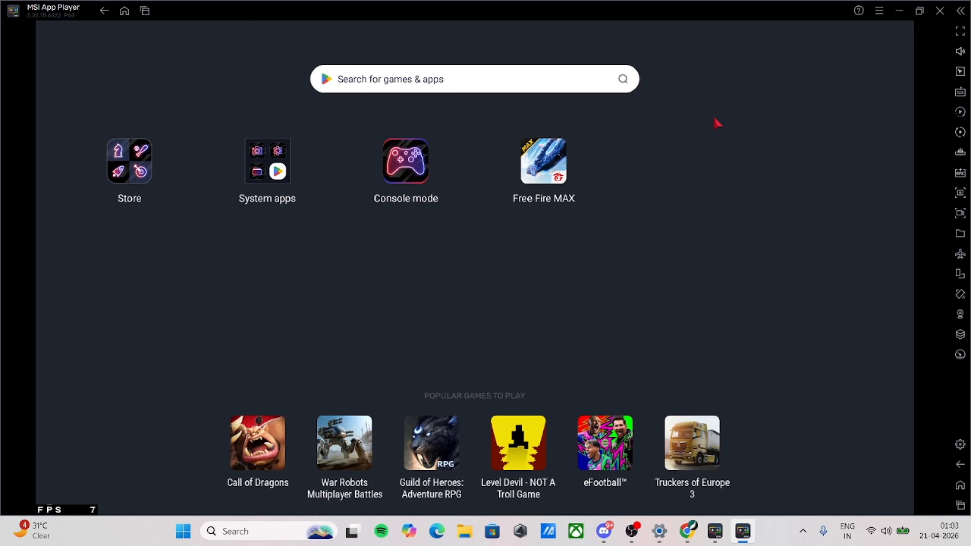
# Try to relaunch Free Fire MAX from the emulator's home screen and dismiss the special-offer notifications
pyautogui.click(564, 170)
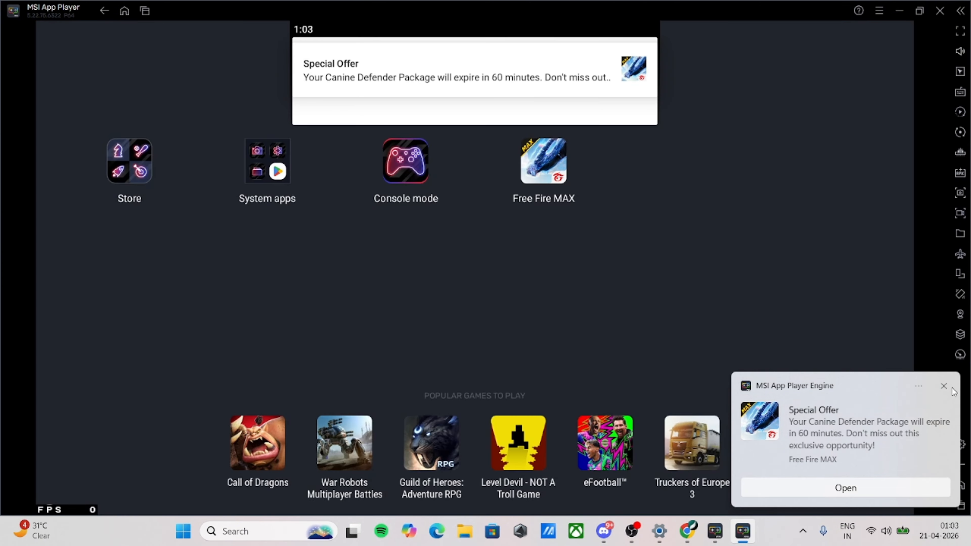
pyautogui.click(946, 387)
pyautogui.moveTo(587, 77); pyautogui.dragTo(611, 1)
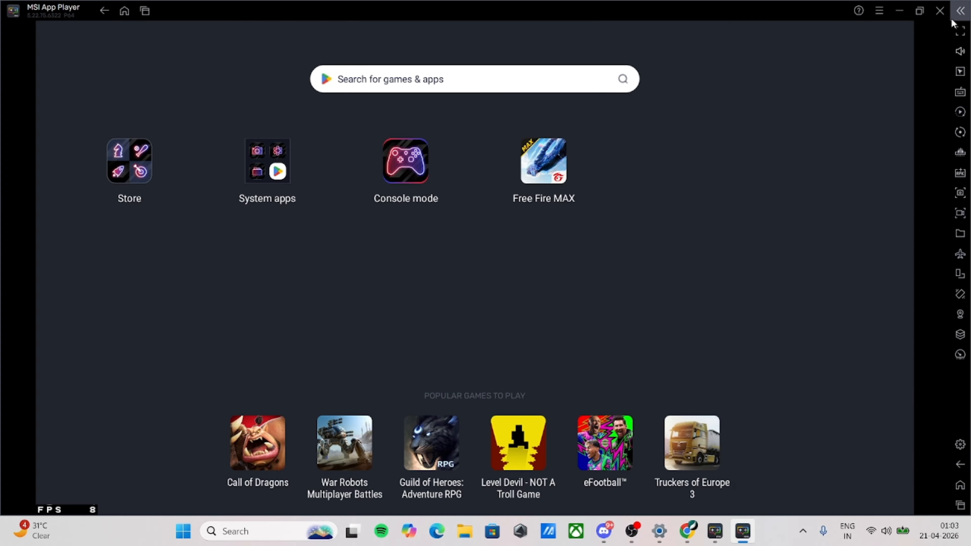
# Close the emulator window and its game store window to return to the Windows desktop
pyautogui.click(940, 10)
pyautogui.click(559, 283)
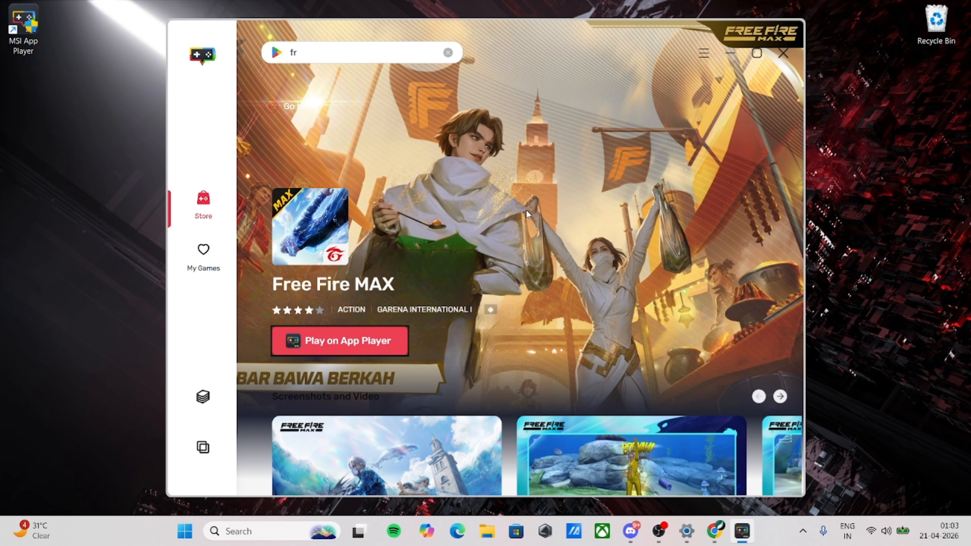
pyautogui.click(784, 53)
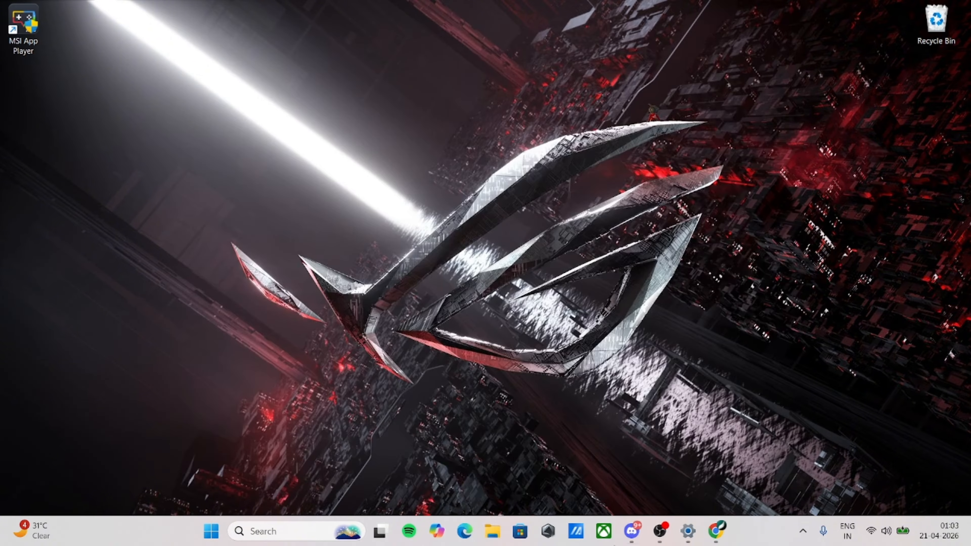
# Launch MSI App Player from Windows and maximize the player window
pyautogui.click(242, 543)
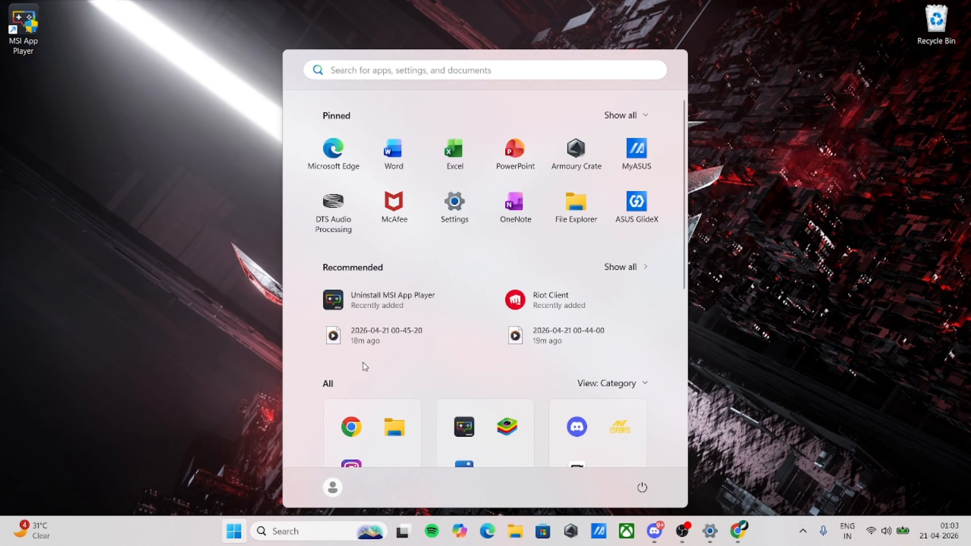
pyautogui.scroll(-2, 420, 358)
pyautogui.click(472, 351)
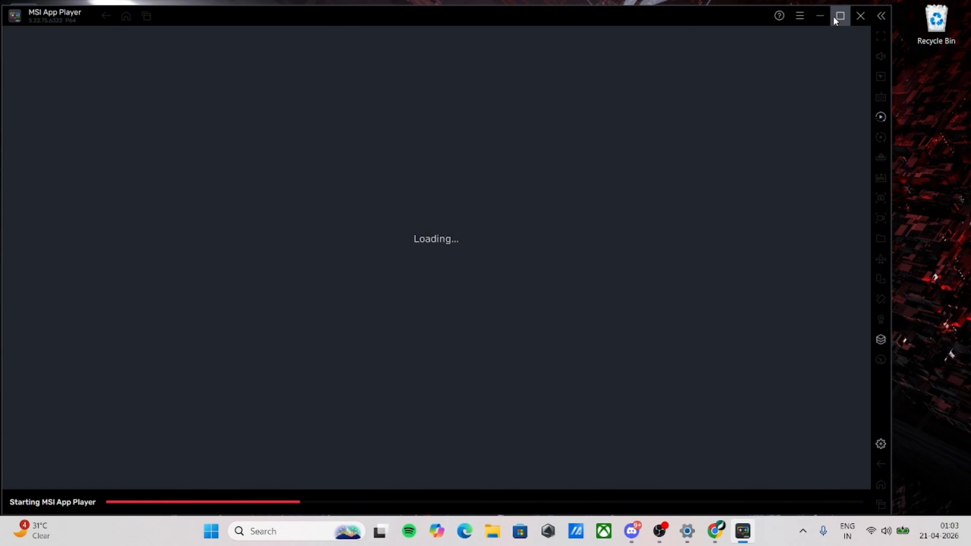
pyautogui.click(835, 20)
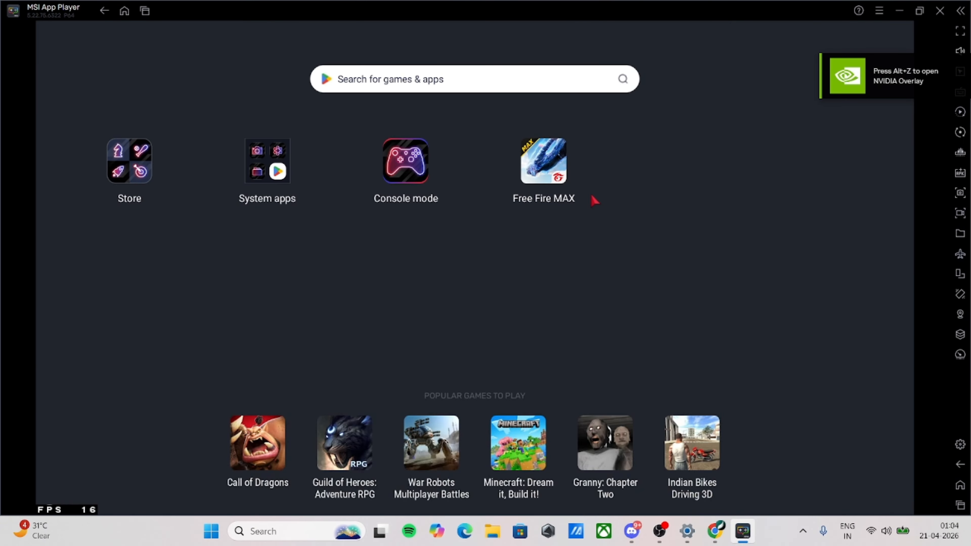
# Launch Free Fire MAX, enter the lobby, and dismiss the Free Fire India notice and the Undersea Mystery promotion
pyautogui.click(565, 177)
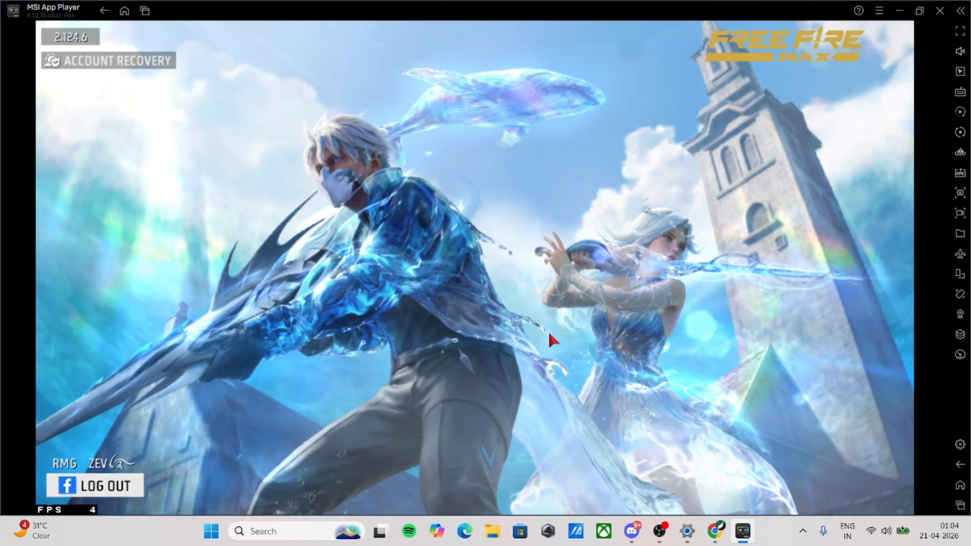
pyautogui.click(551, 335)
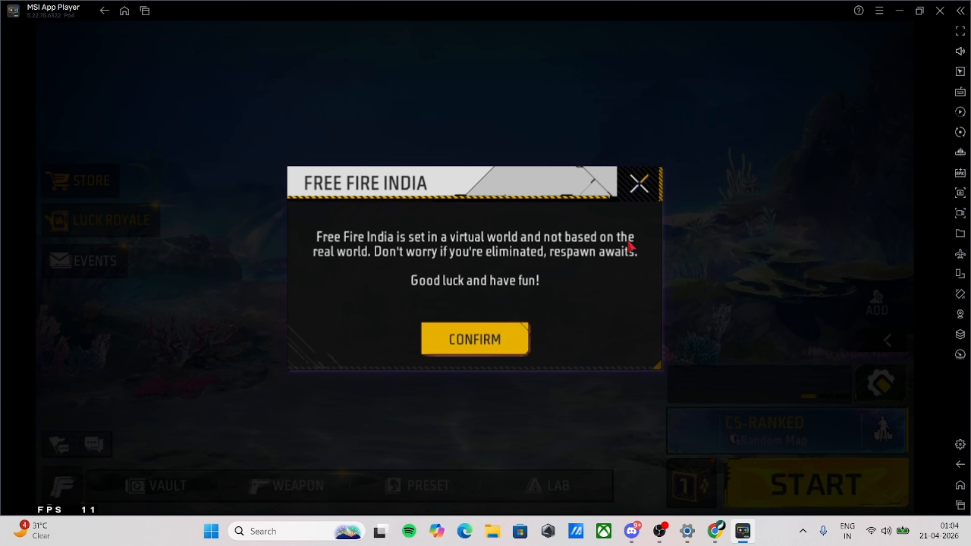
pyautogui.click(646, 183)
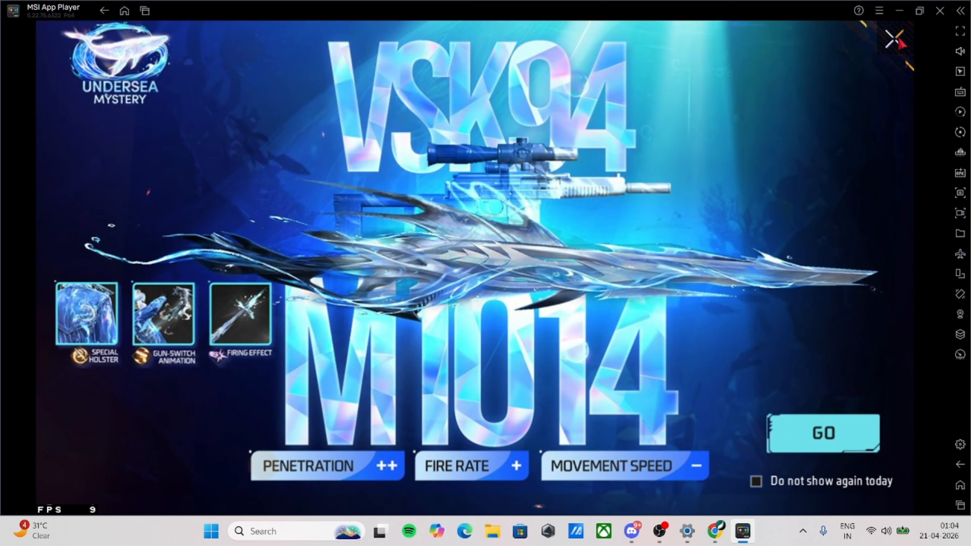
pyautogui.click(897, 38)
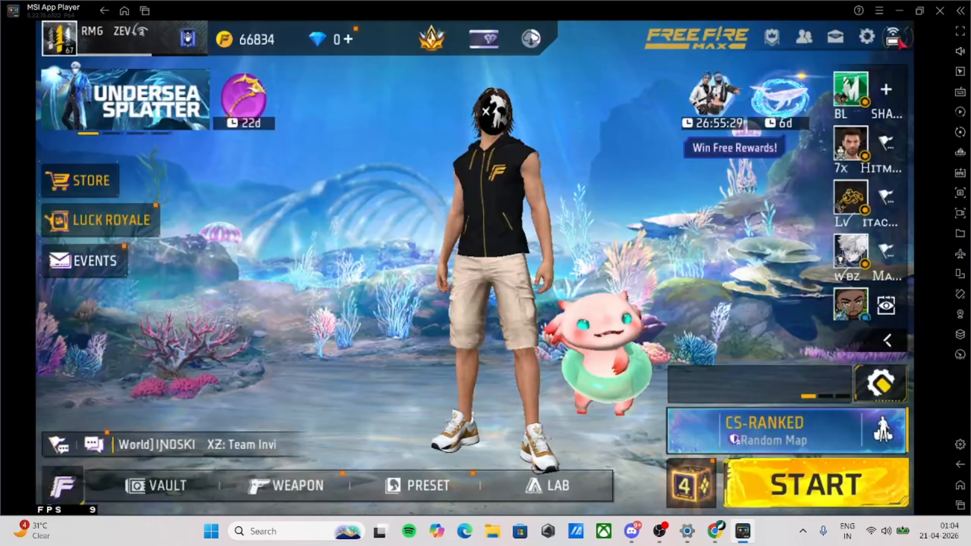
# Set the game's Sound Effects volume to 0 and return to the lobby
pyautogui.click(867, 37)
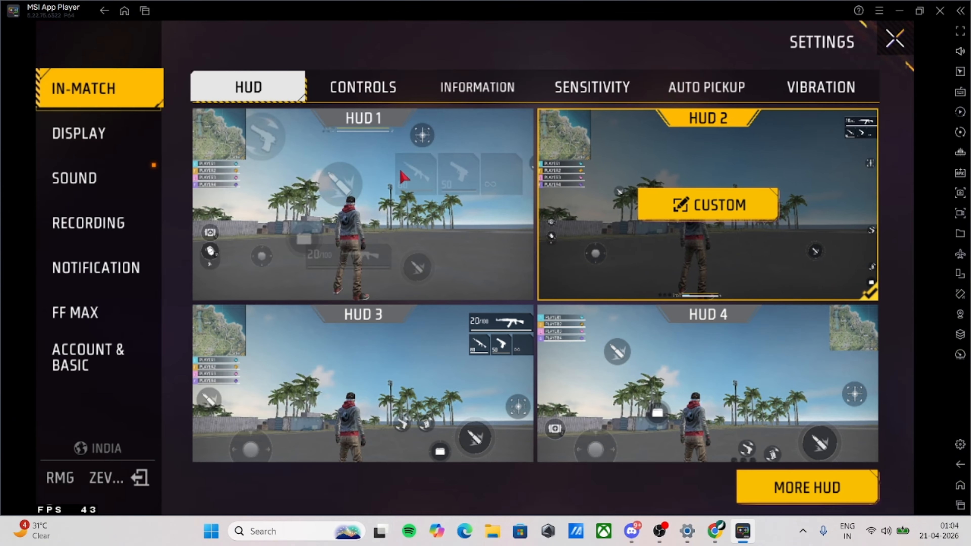
pyautogui.click(75, 187)
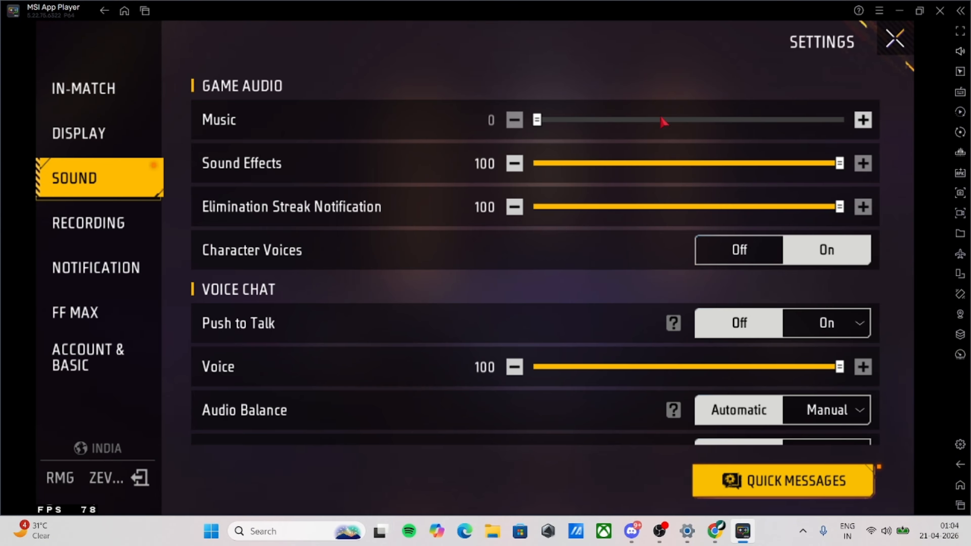
pyautogui.moveTo(564, 168); pyautogui.dragTo(536, 163)
pyautogui.click(890, 42)
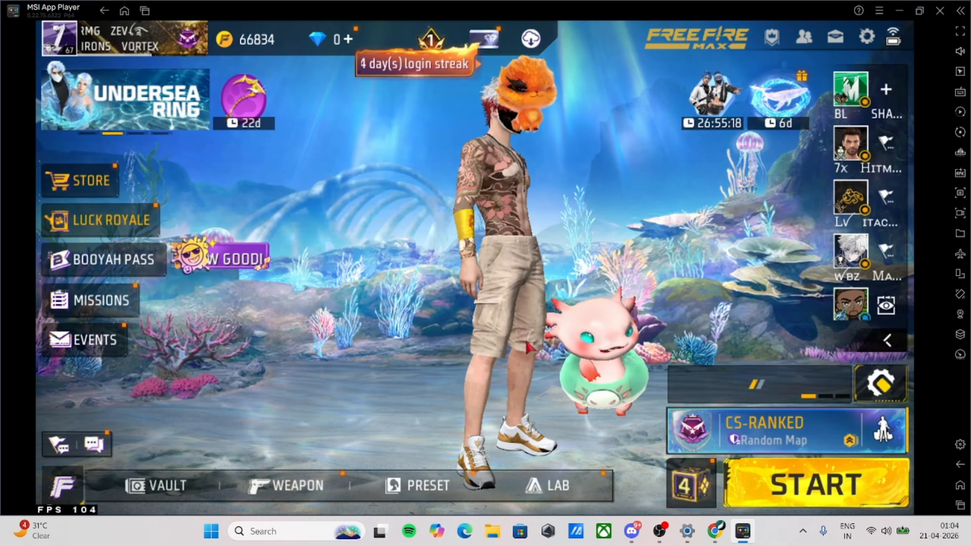
# Select Training as the match mode
pyautogui.click(764, 431)
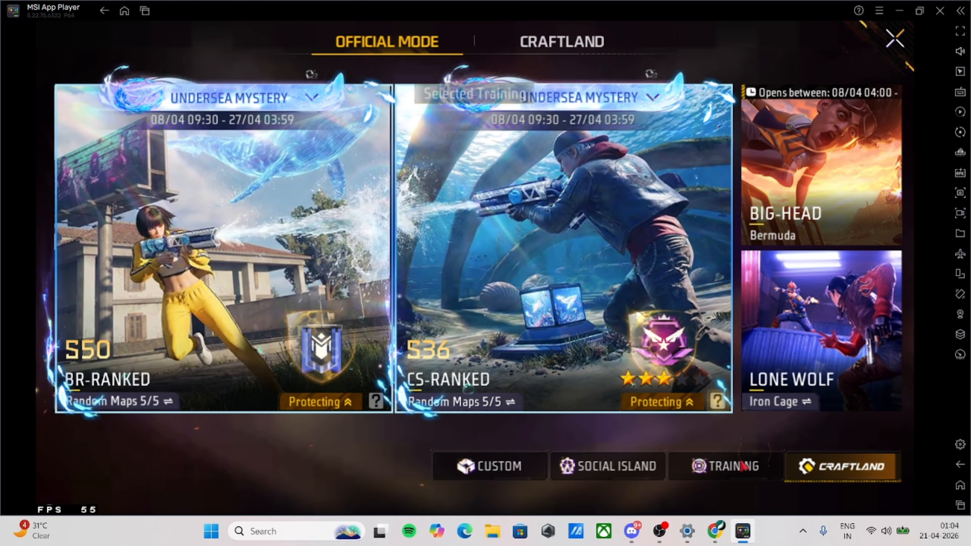
pyautogui.click(731, 464)
# Open the HUD 2 layout for customization from the game's in-match settings
pyautogui.click(867, 38)
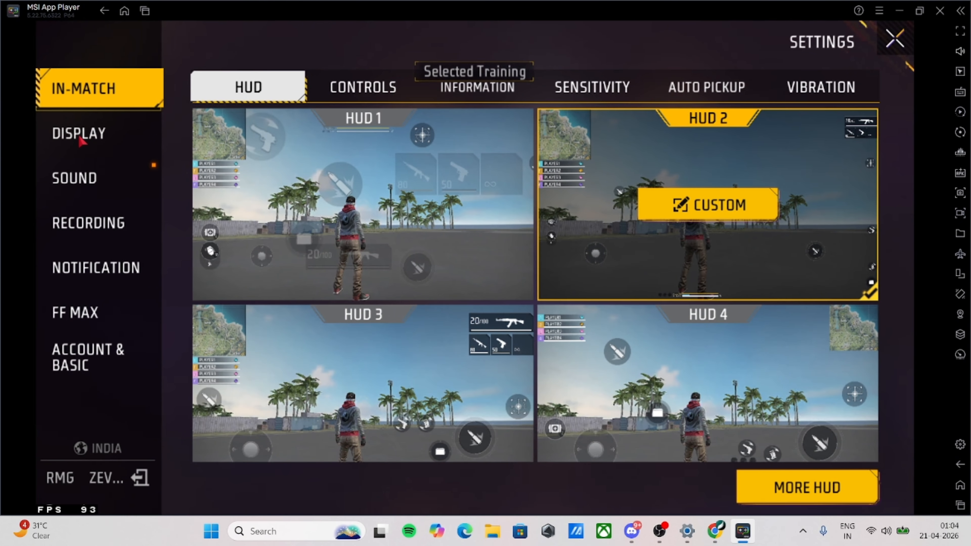
pyautogui.click(97, 133)
pyautogui.click(101, 174)
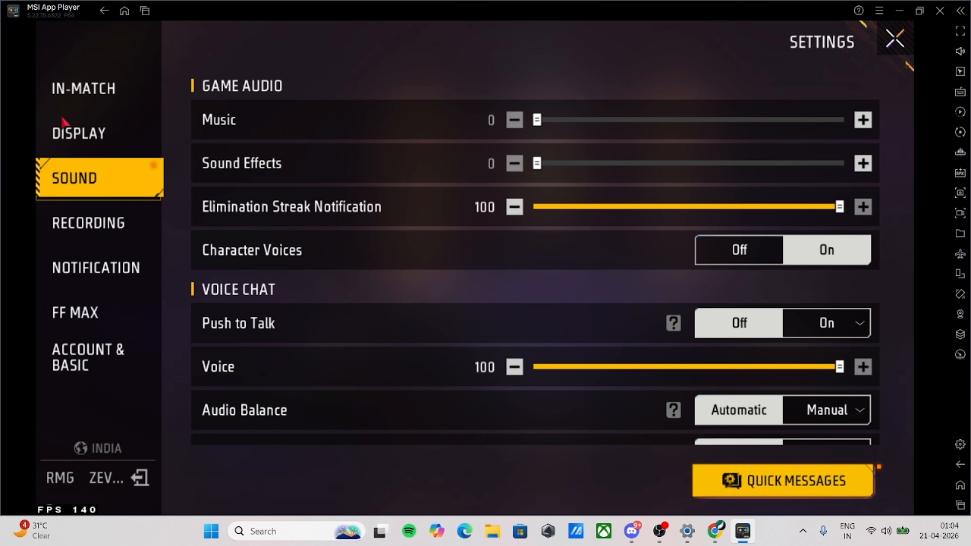
pyautogui.click(121, 139)
pyautogui.click(57, 88)
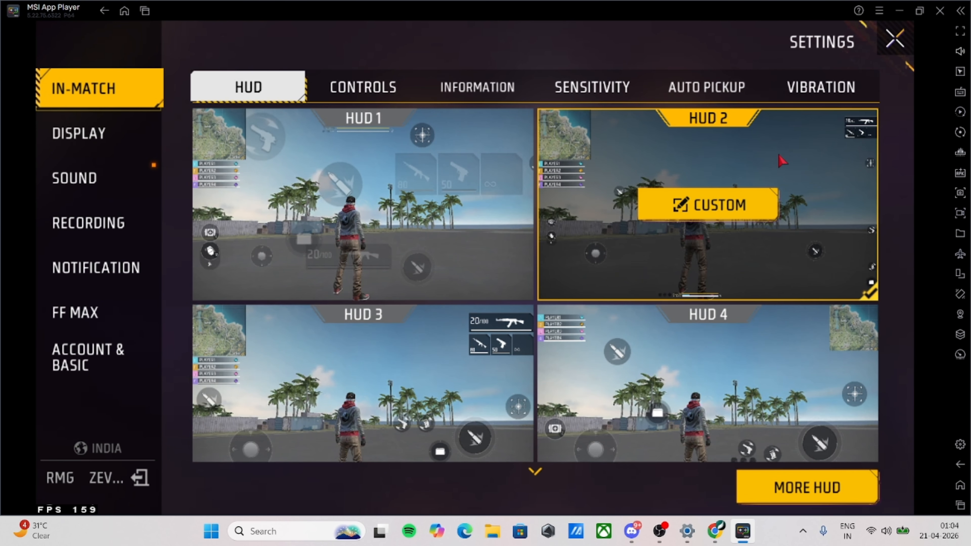
pyautogui.click(700, 203)
pyautogui.click(474, 250)
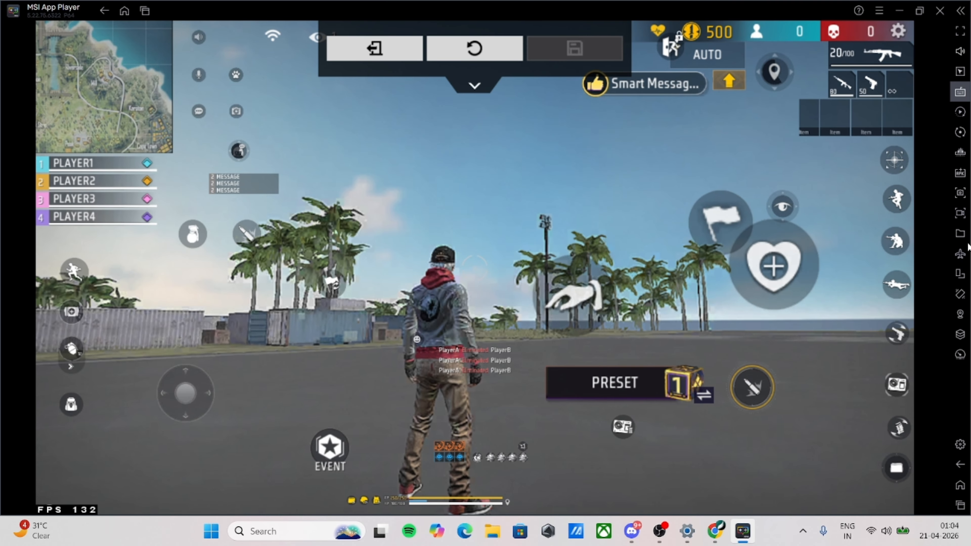
# Open the emulator's controls editor and add a tap spot for the W key in the sky area of the little jerry scheme
pyautogui.click(960, 92)
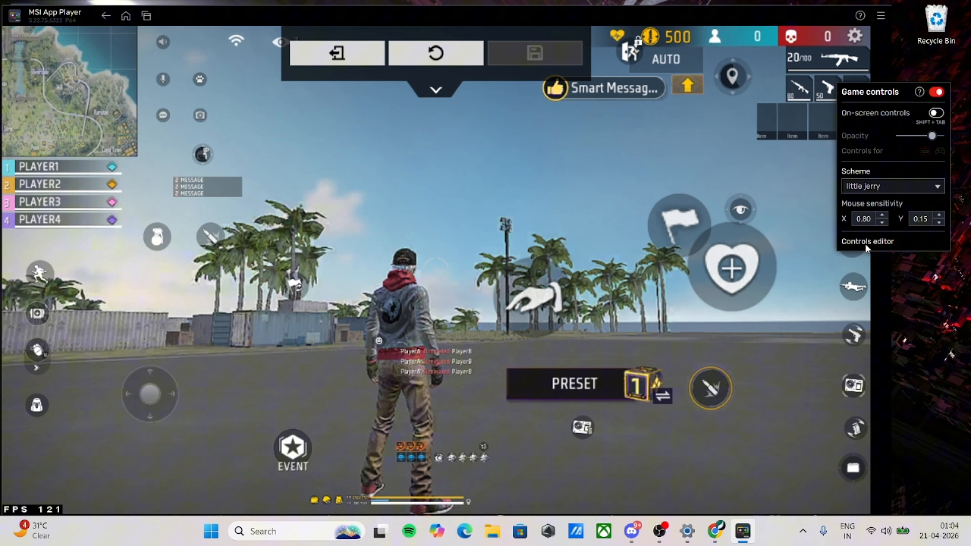
pyautogui.click(866, 243)
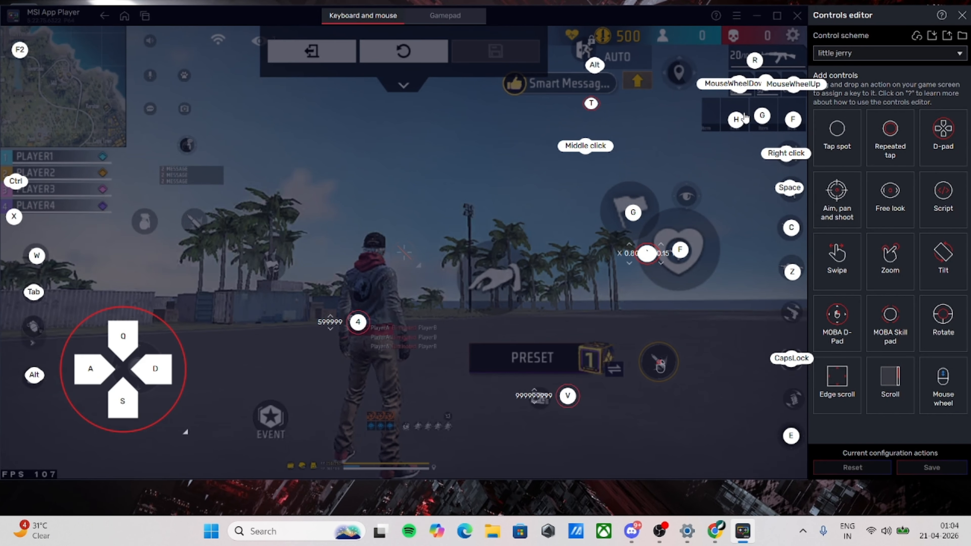
pyautogui.click(433, 203)
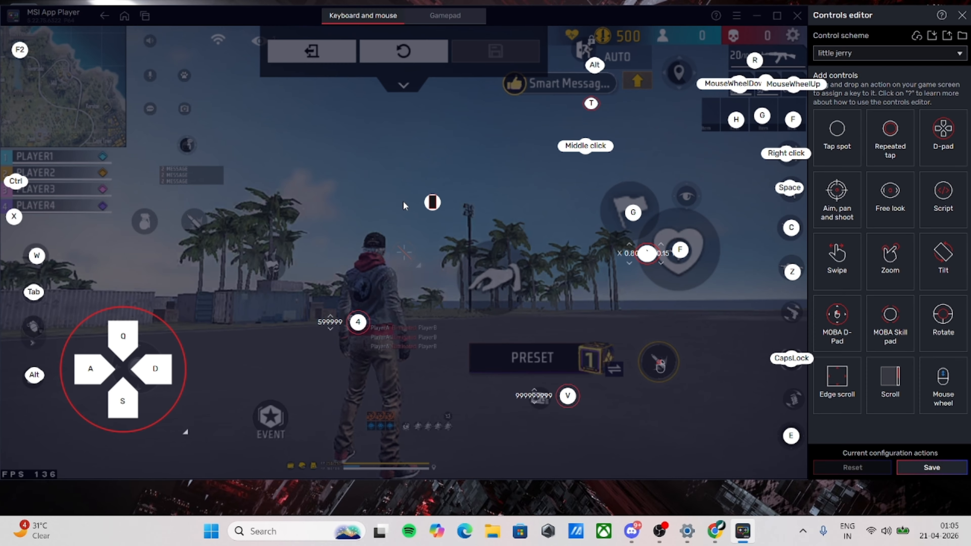
pyautogui.press('w')
# Compare the key layouts of the Standard, Smart and little jerry control schemes
pyautogui.click(845, 63)
pyautogui.click(848, 55)
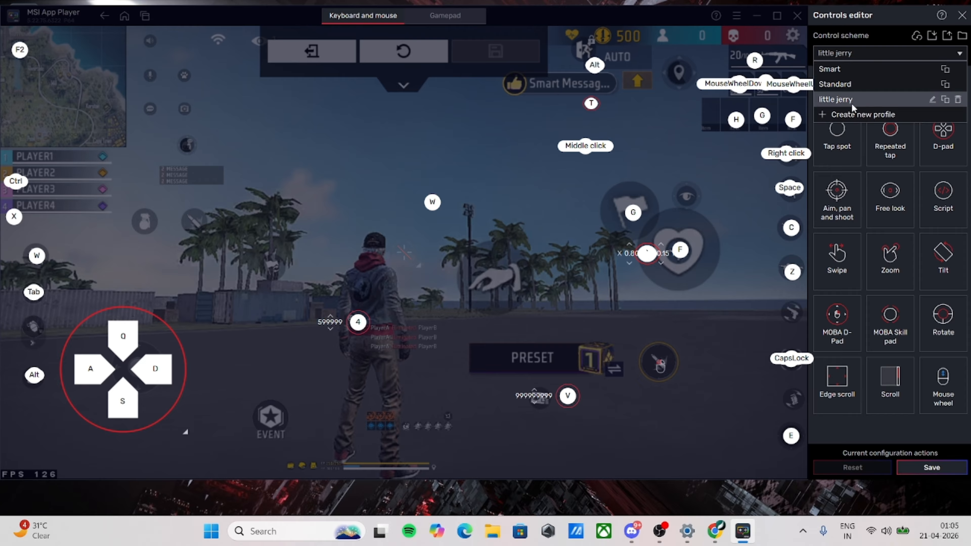
pyautogui.click(879, 83)
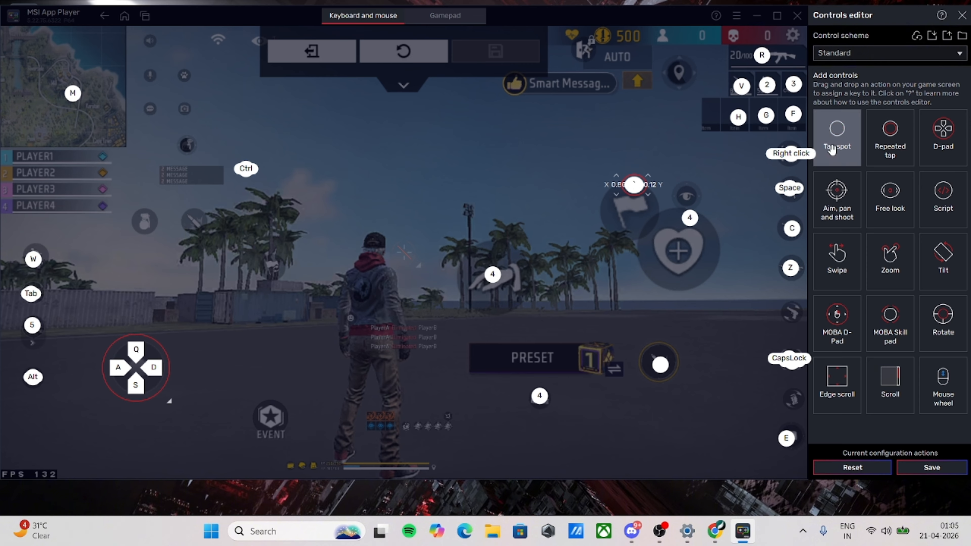
pyautogui.click(861, 54)
pyautogui.click(832, 69)
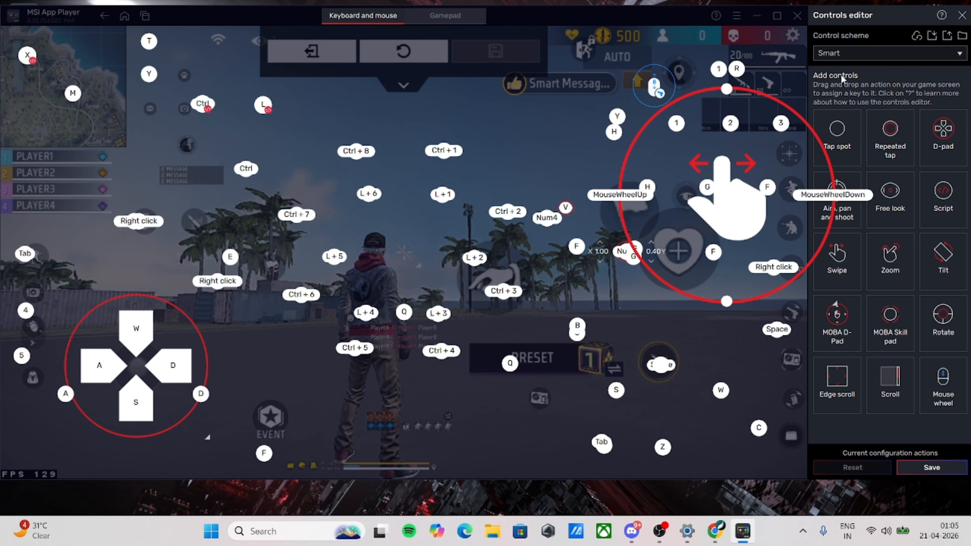
pyautogui.click(871, 61)
pyautogui.click(876, 82)
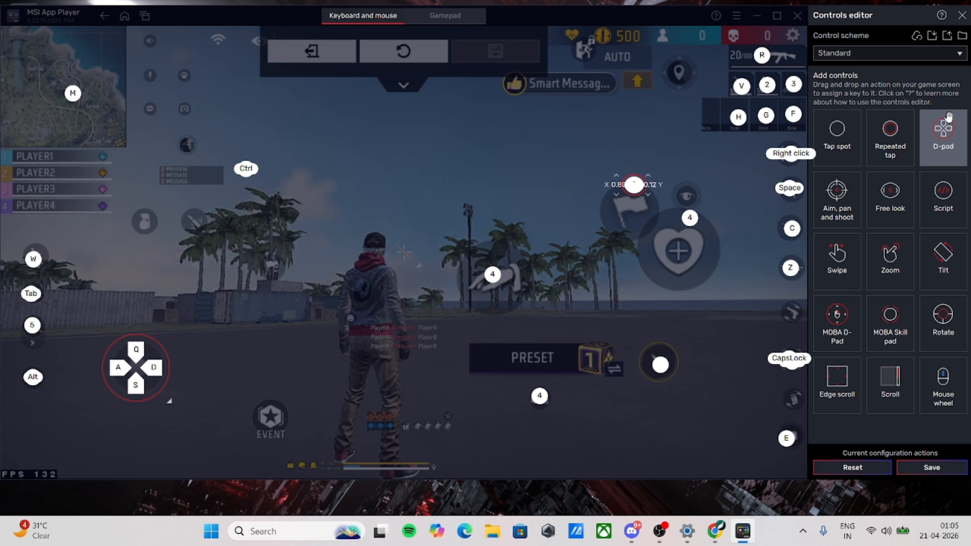
pyautogui.click(898, 62)
pyautogui.click(847, 94)
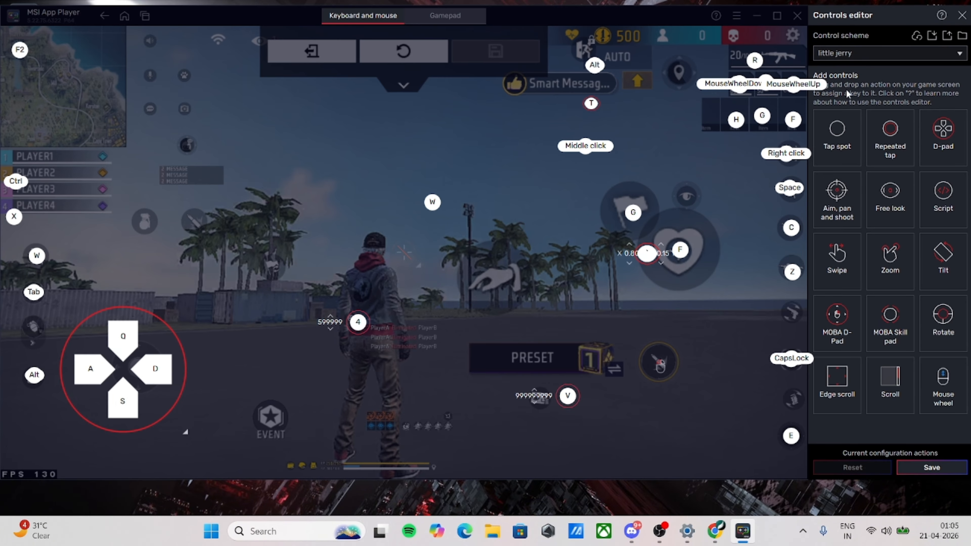
pyautogui.click(857, 58)
pyautogui.click(849, 65)
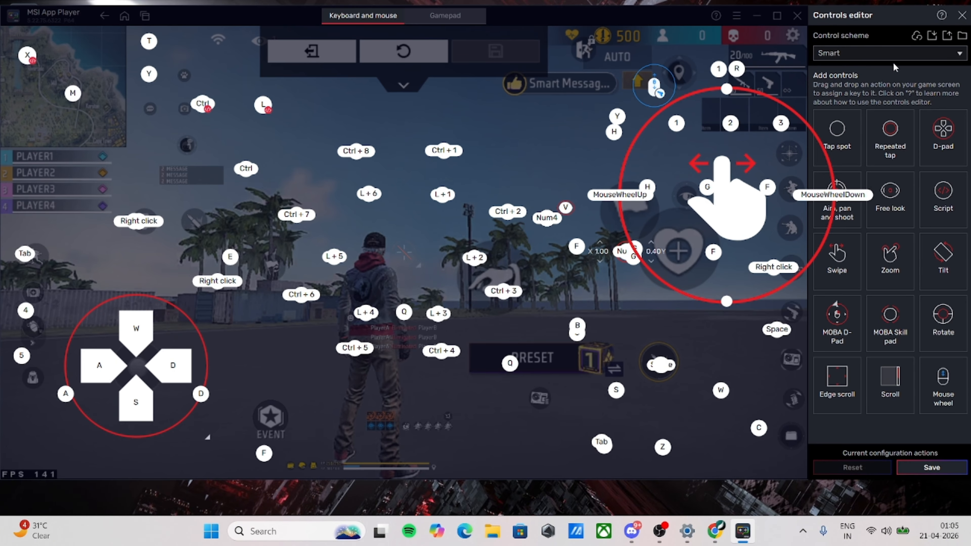
# Create a new control profile and place a WASD D-pad over the movement joystick, shrinking it to the joystick's size
pyautogui.click(893, 61)
pyautogui.click(835, 111)
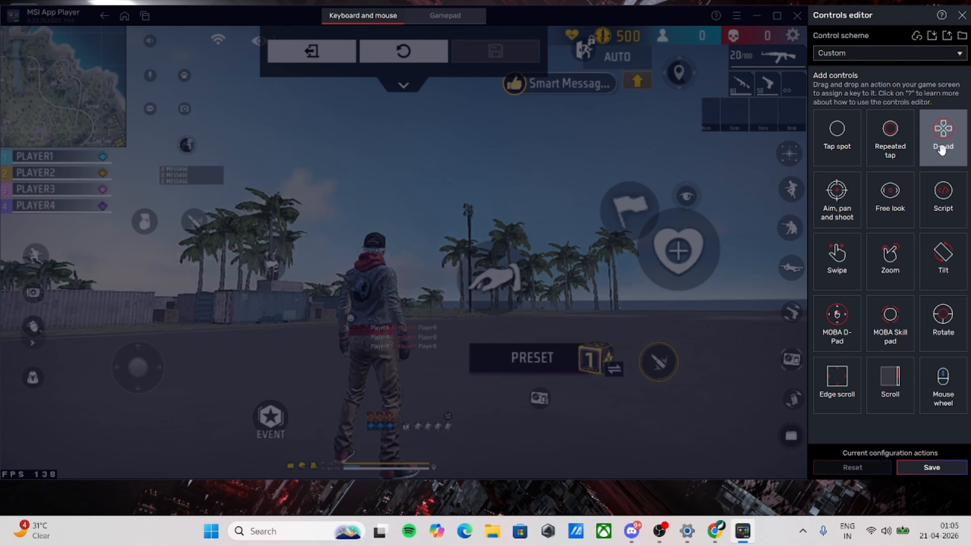
pyautogui.moveTo(942, 148); pyautogui.dragTo(137, 382)
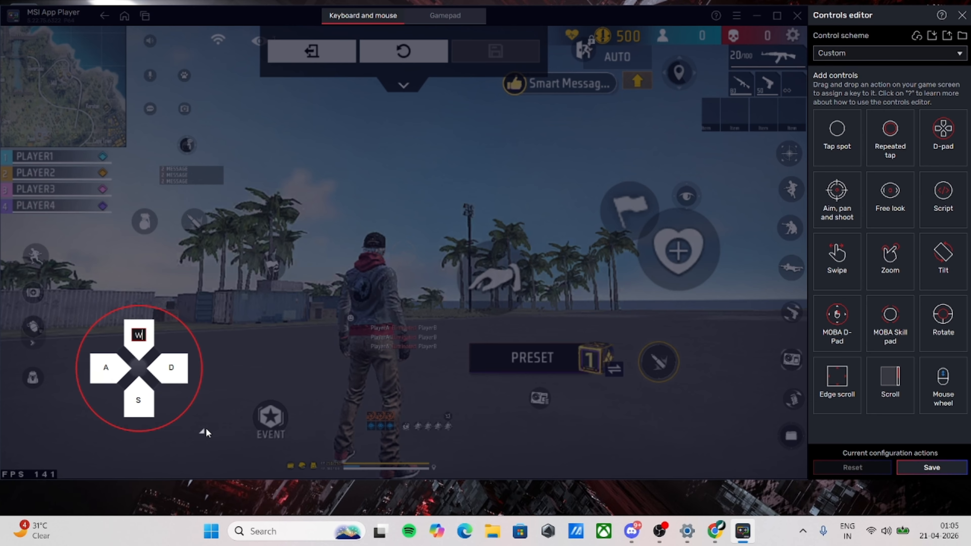
pyautogui.moveTo(205, 430); pyautogui.dragTo(174, 400)
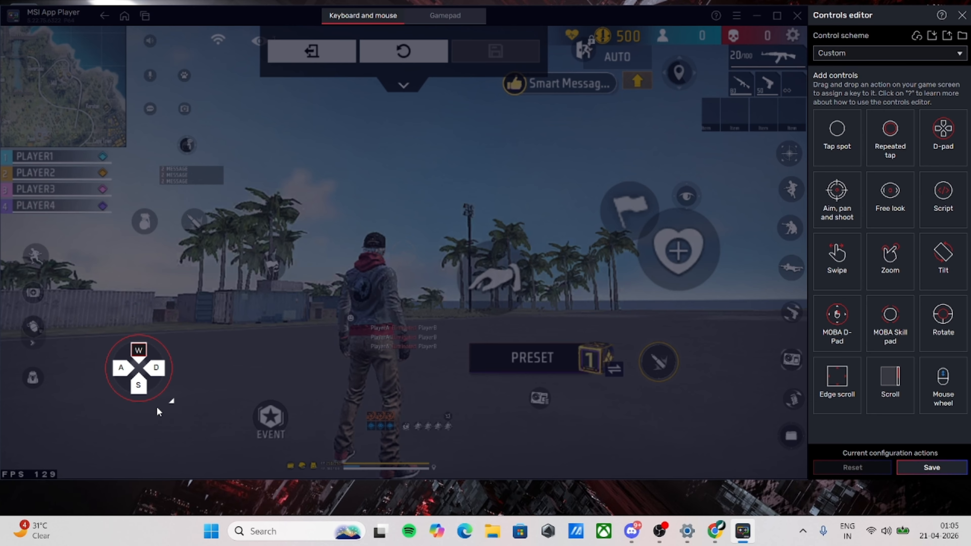
# Place an Aim, pan and shoot control in the sky area of the Custom scheme
pyautogui.click(229, 316)
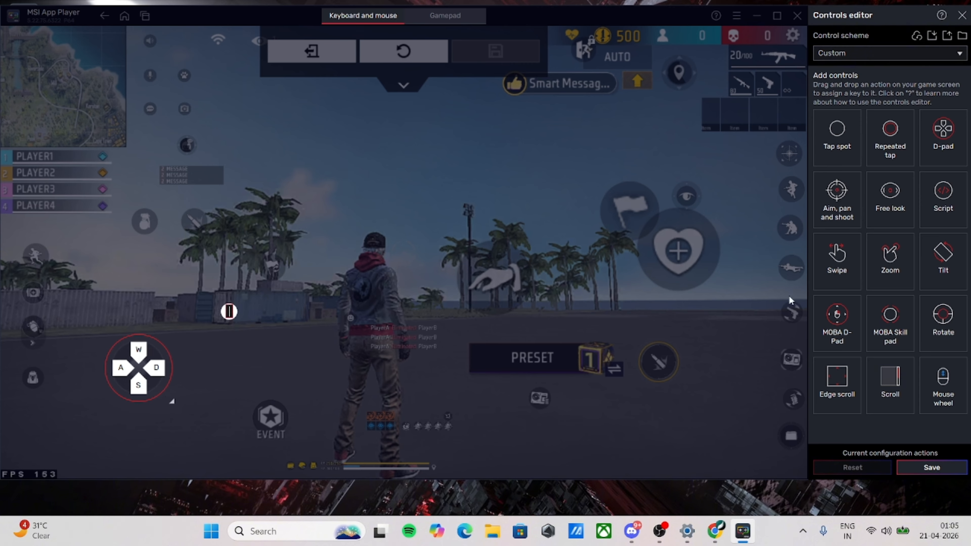
pyautogui.click(237, 304)
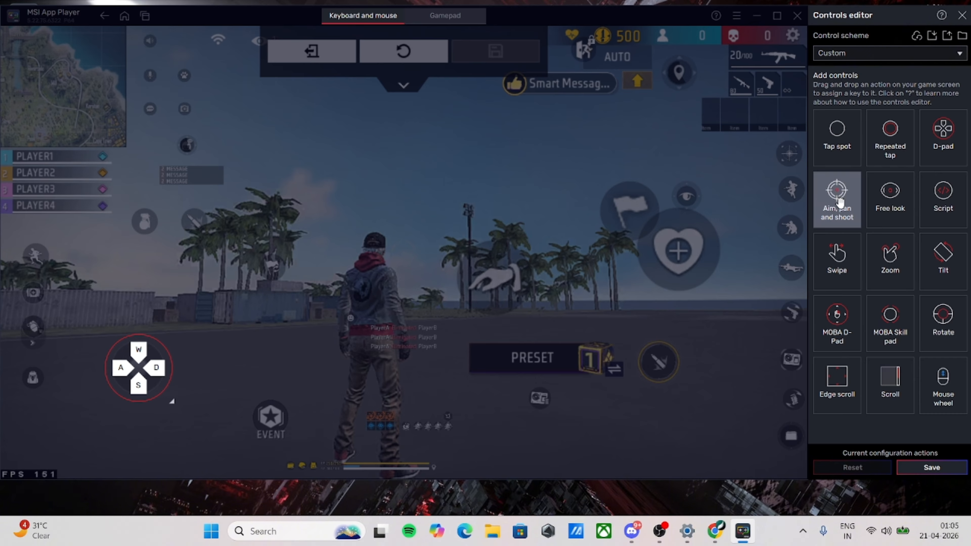
pyautogui.moveTo(838, 202); pyautogui.dragTo(577, 172)
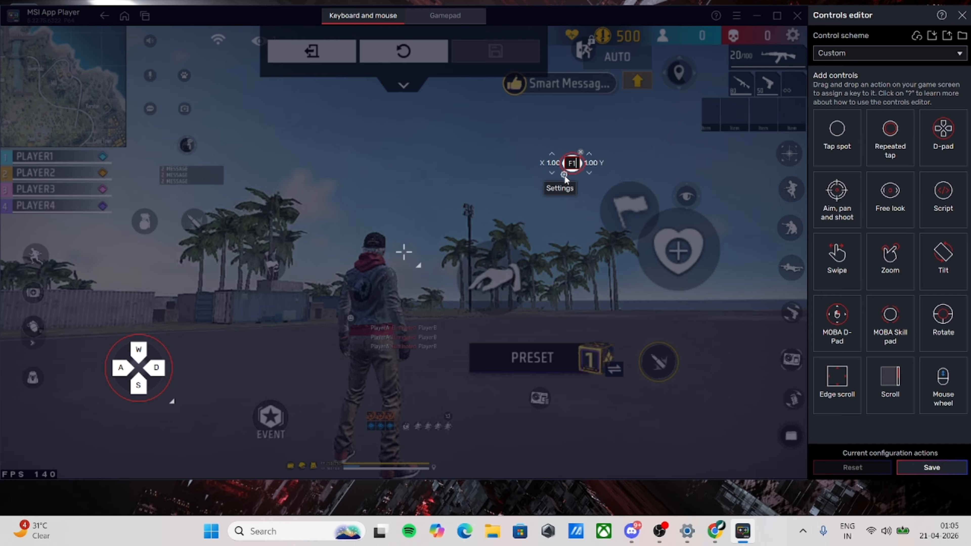
# Enable Fire with left click for the aim control, place its fire icon on the game's fire button, and save the scheme
pyautogui.click(564, 175)
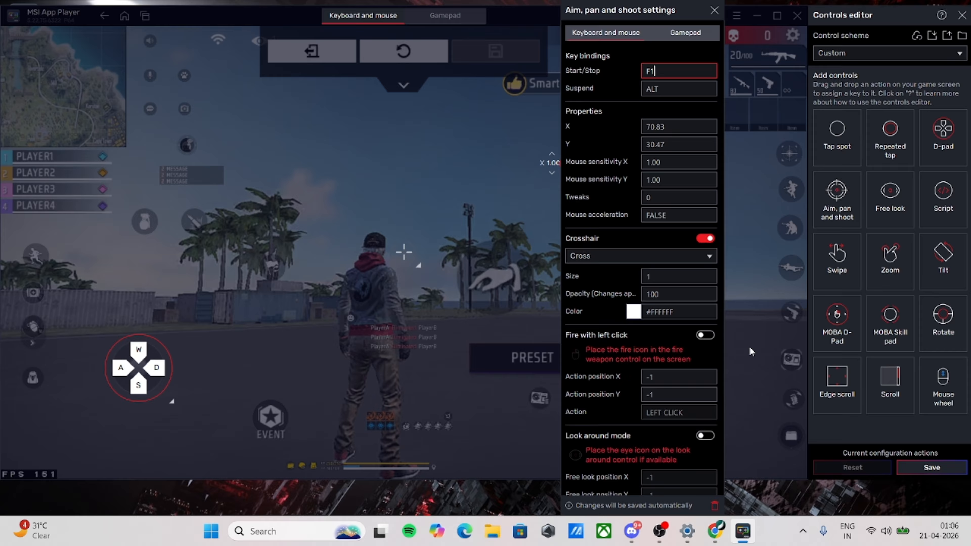
pyautogui.click(707, 336)
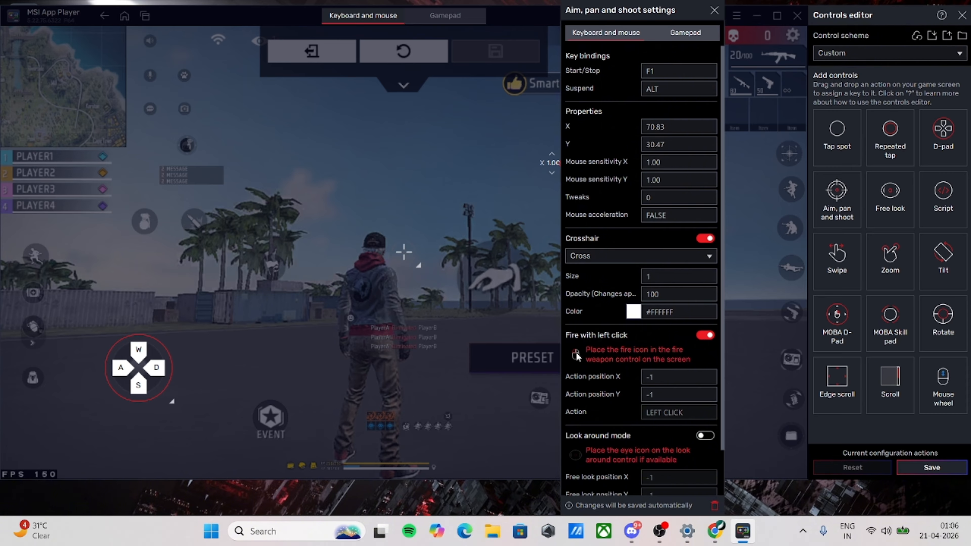
pyautogui.moveTo(576, 355); pyautogui.dragTo(654, 361)
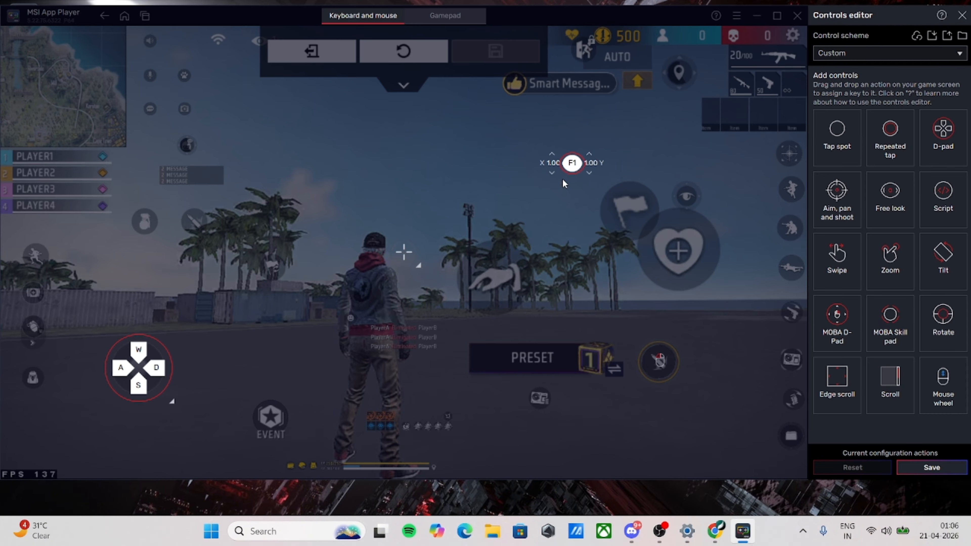
pyautogui.click(572, 163)
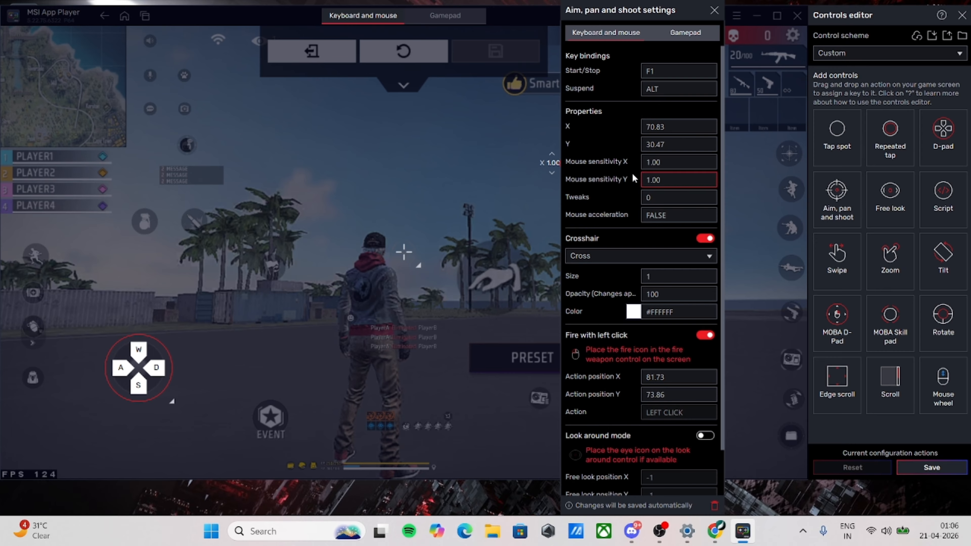
pyautogui.click(931, 467)
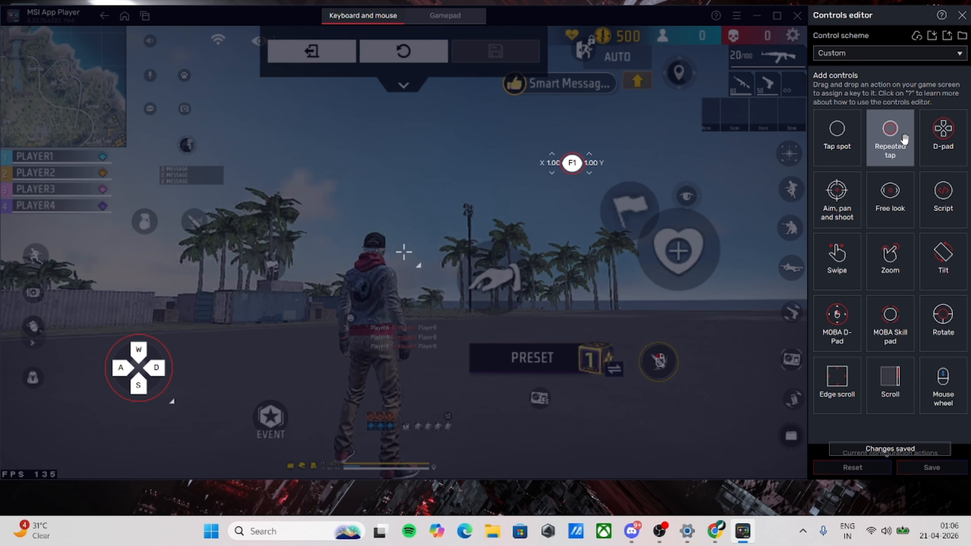
# Check the Tweaks value in the little jerry scheme's Aim, pan and shoot settings, and return to the Custom scheme
pyautogui.click(875, 55)
pyautogui.click(843, 101)
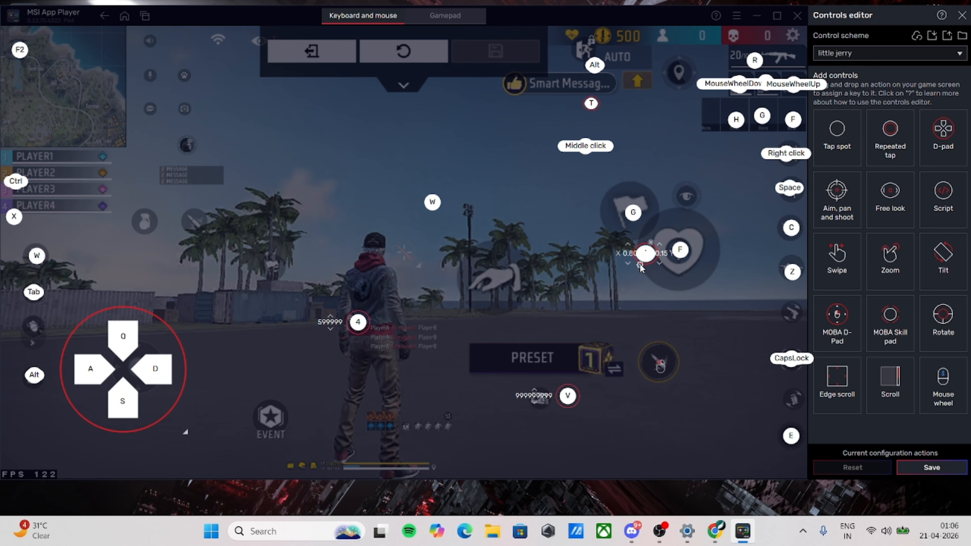
pyautogui.click(640, 265)
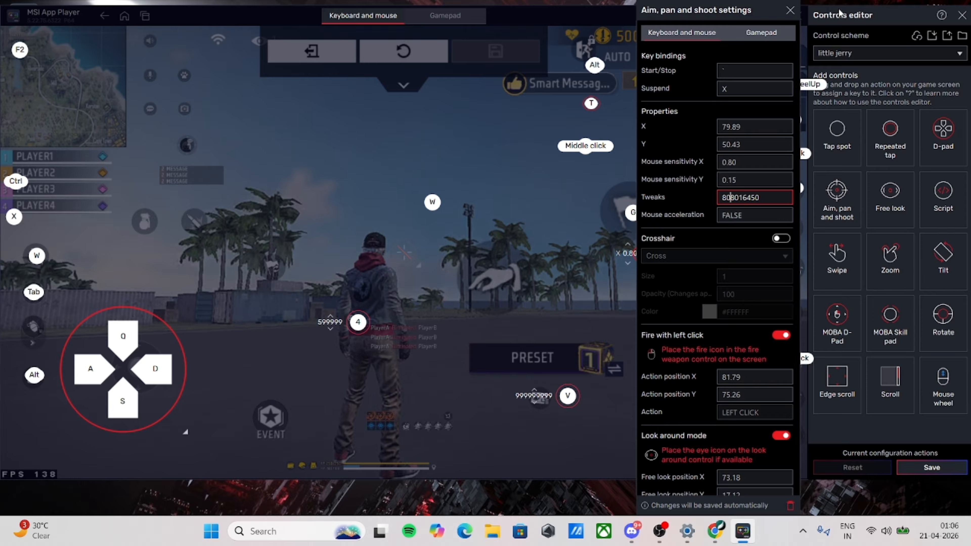
pyautogui.click(790, 13)
pyautogui.click(860, 53)
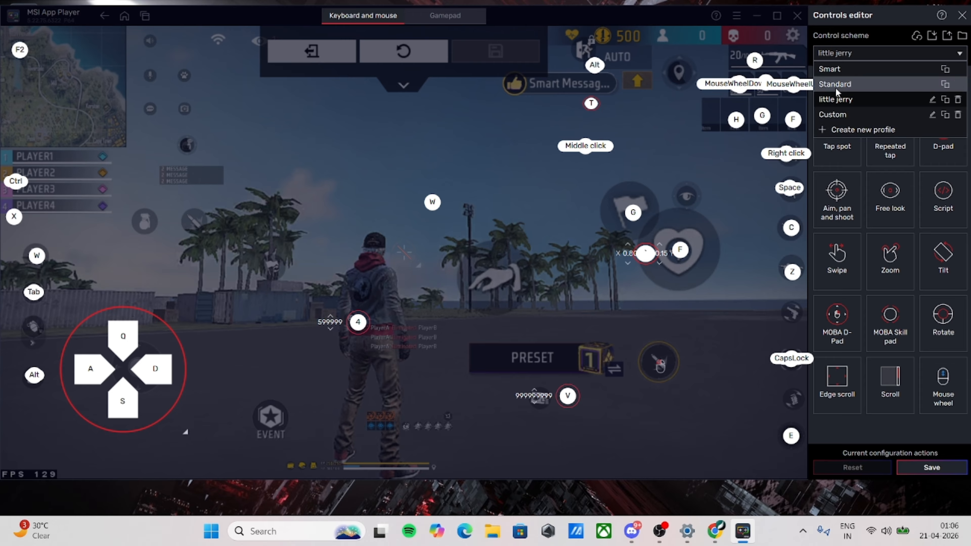
pyautogui.click(831, 114)
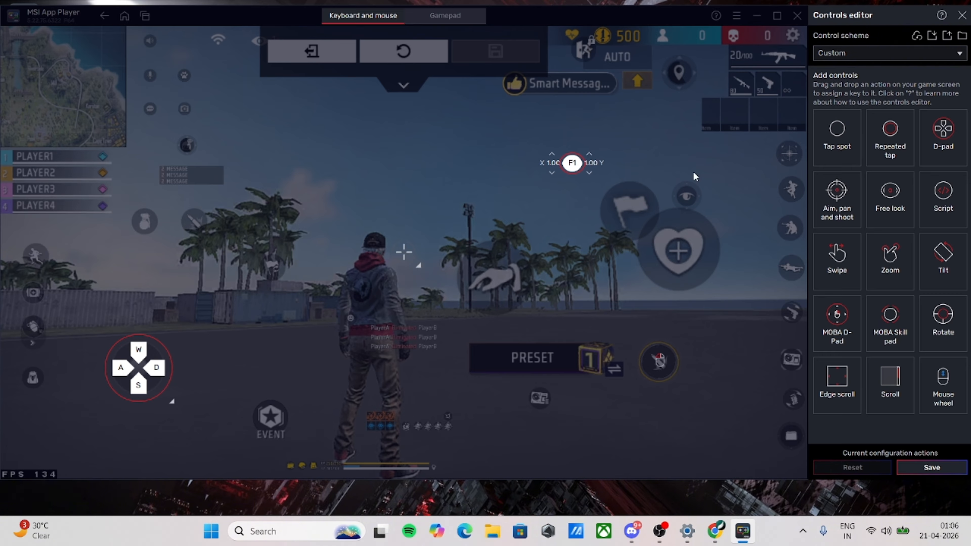
# Set the Tweaks value of the Custom scheme's Aim, pan and shoot control to 808016450
pyautogui.moveTo(568, 165)
pyautogui.click(565, 175)
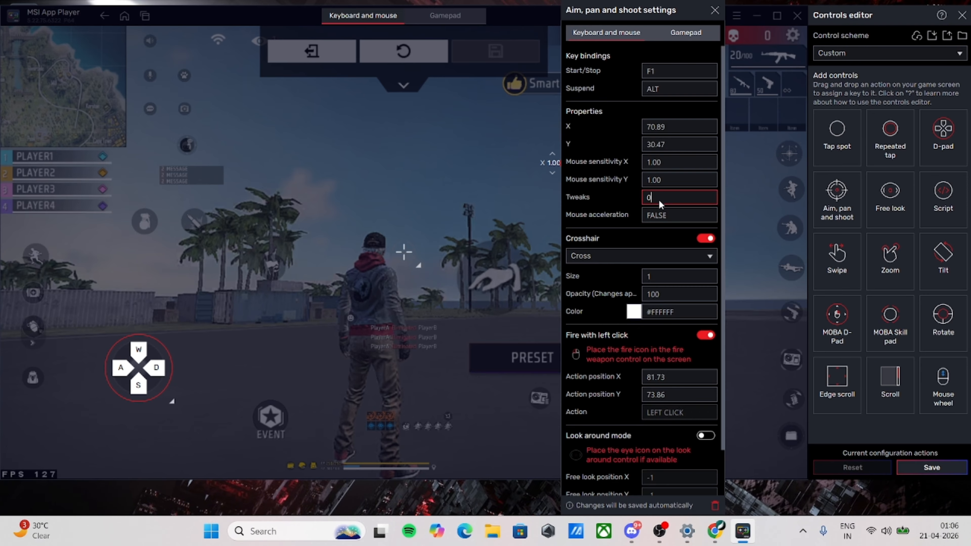
pyautogui.press('BackSpace')
pyautogui.write('808016450')
pyautogui.scroll(-2, 628, 281)
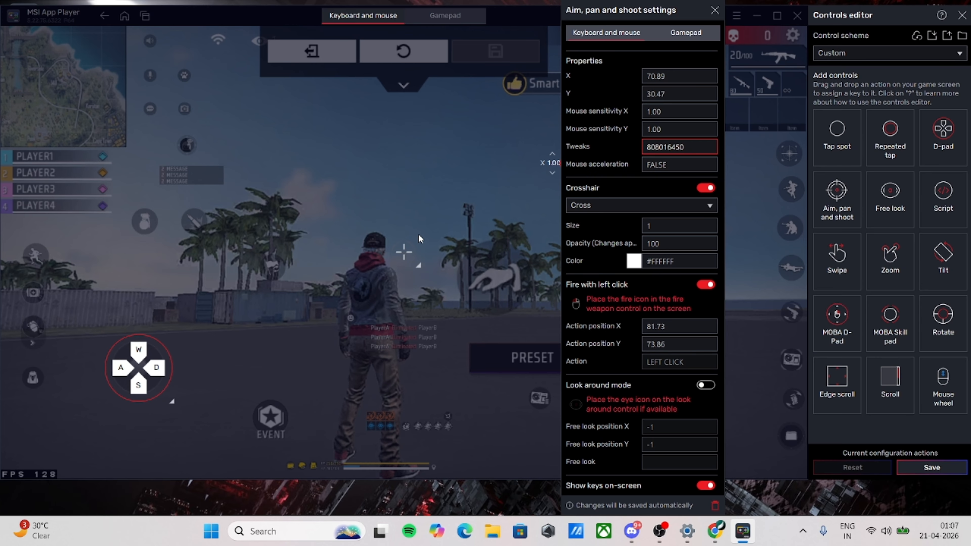
pyautogui.click(416, 194)
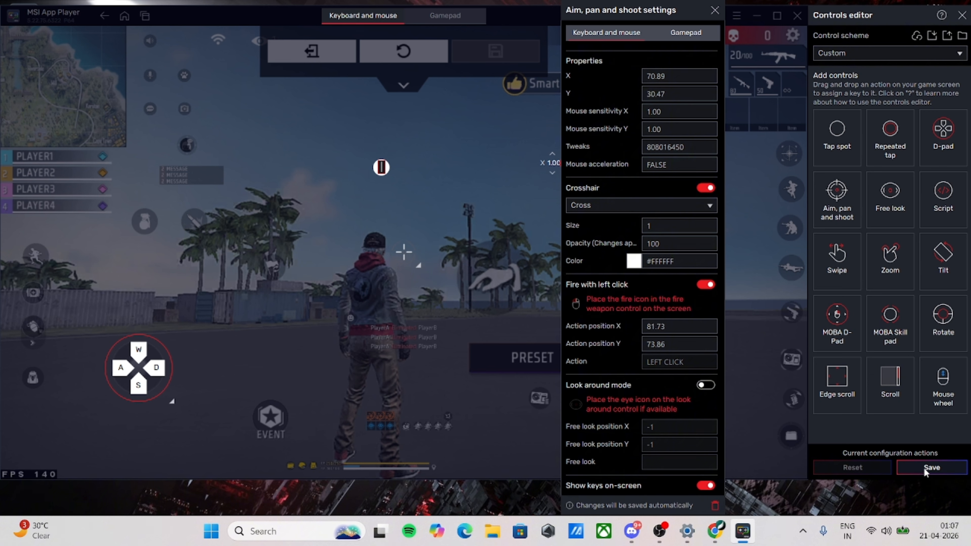
pyautogui.click(715, 10)
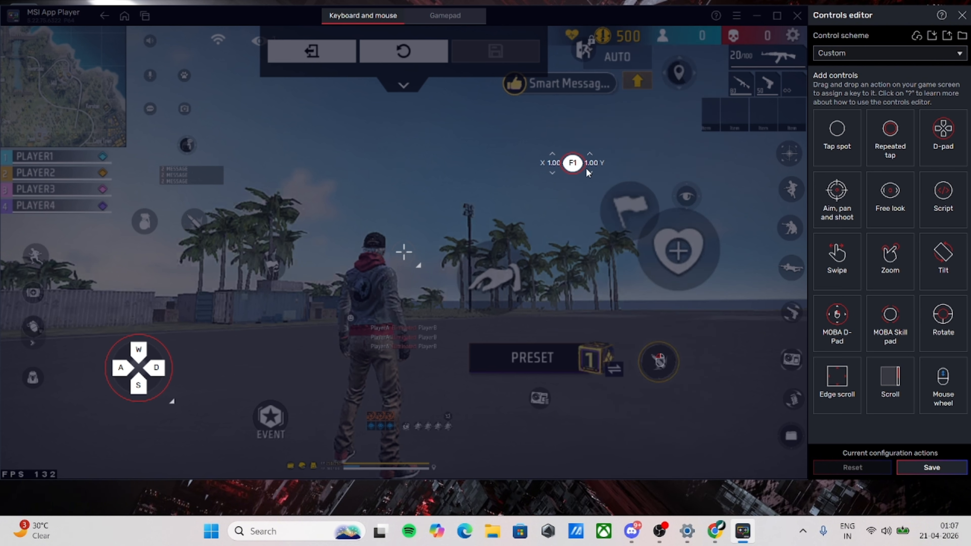
# Add tap spots for 1, 2 and 3 on the three weapon slots and R on the ammo display above them
pyautogui.click(741, 81)
pyautogui.press('1')
pyautogui.click(768, 85)
pyautogui.press('2')
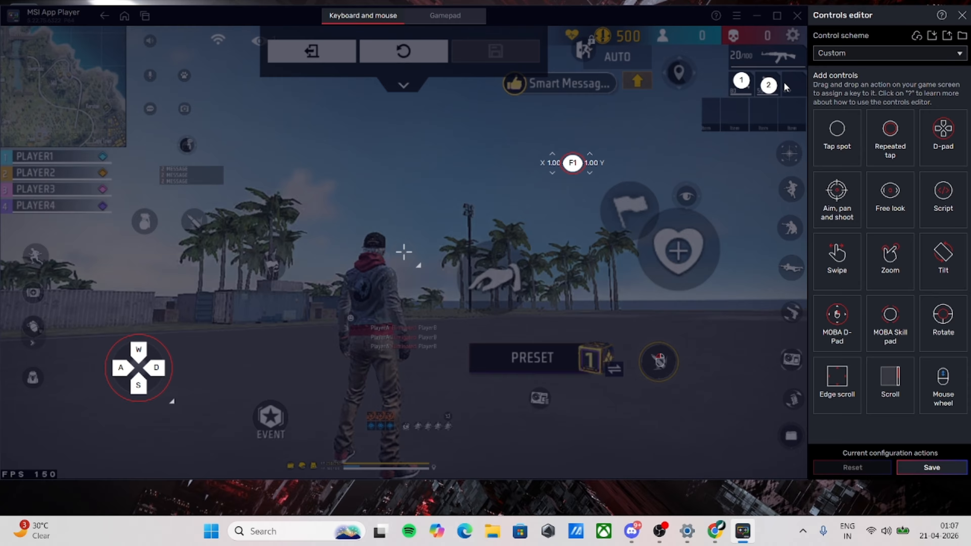
pyautogui.click(791, 85)
pyautogui.press('3')
pyautogui.click(772, 55)
pyautogui.press('r')
# Add a right-click tap spot on the scope button and an F tap spot on the last item slot
pyautogui.click(786, 149)
pyautogui.click(788, 154)
pyautogui.rightClick(788, 154)
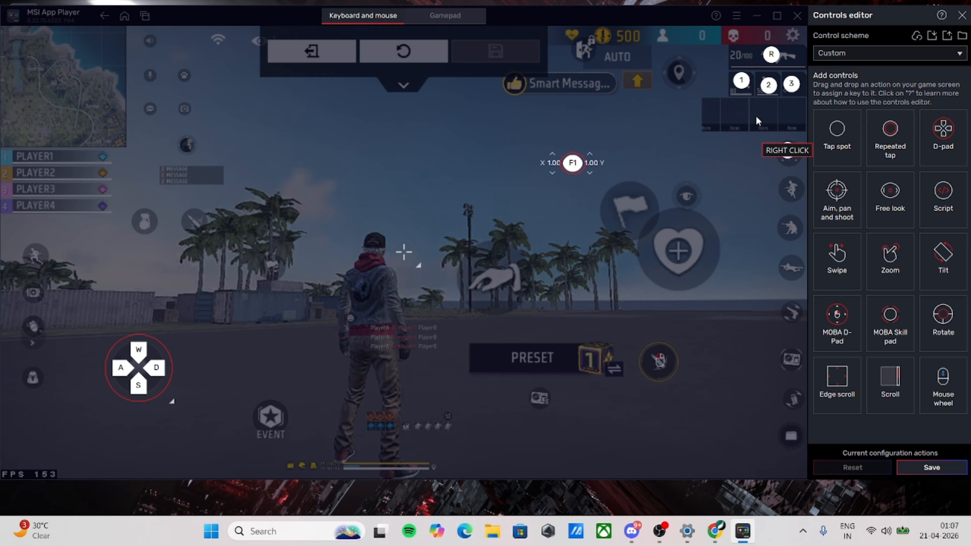
pyautogui.click(788, 115)
pyautogui.click(787, 114)
pyautogui.press('f')
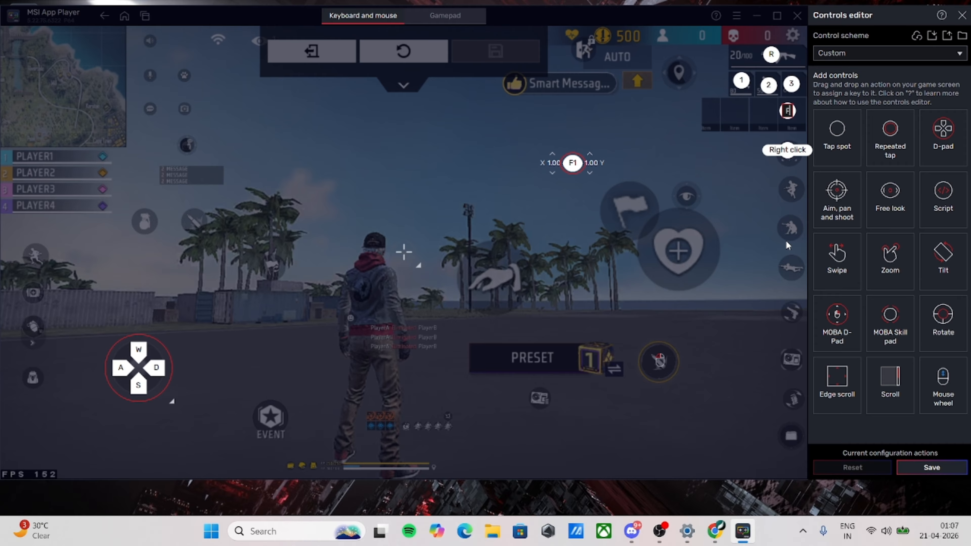
# Add tap spots for Space on the jump button, C on the crouch button and Z on the prone button
pyautogui.click(793, 185)
pyautogui.press('space')
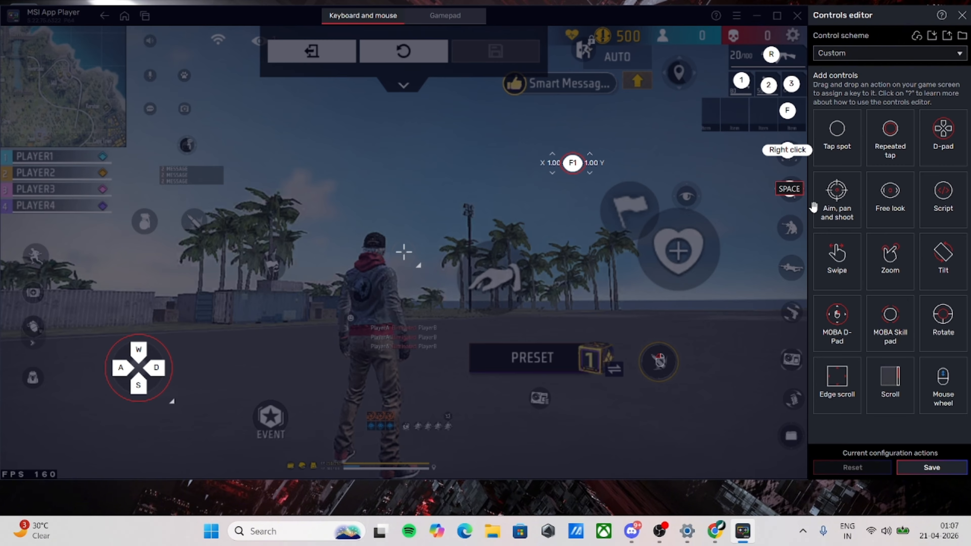
pyautogui.click(788, 231)
pyautogui.press('c')
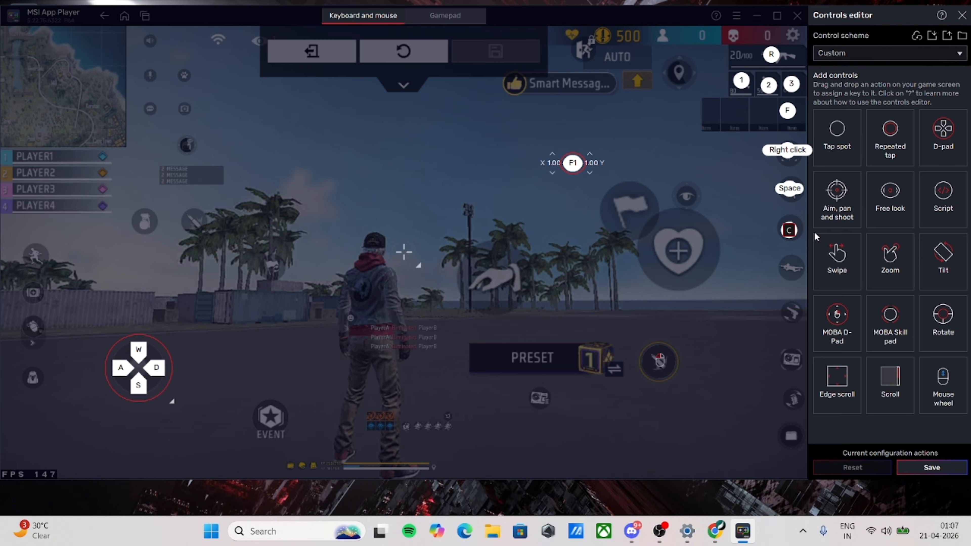
pyautogui.click(795, 267)
pyautogui.press('z')
# Add tap spots for CapsLock on the radio-shaped button and E on the lowest button of the same column
pyautogui.click(790, 360)
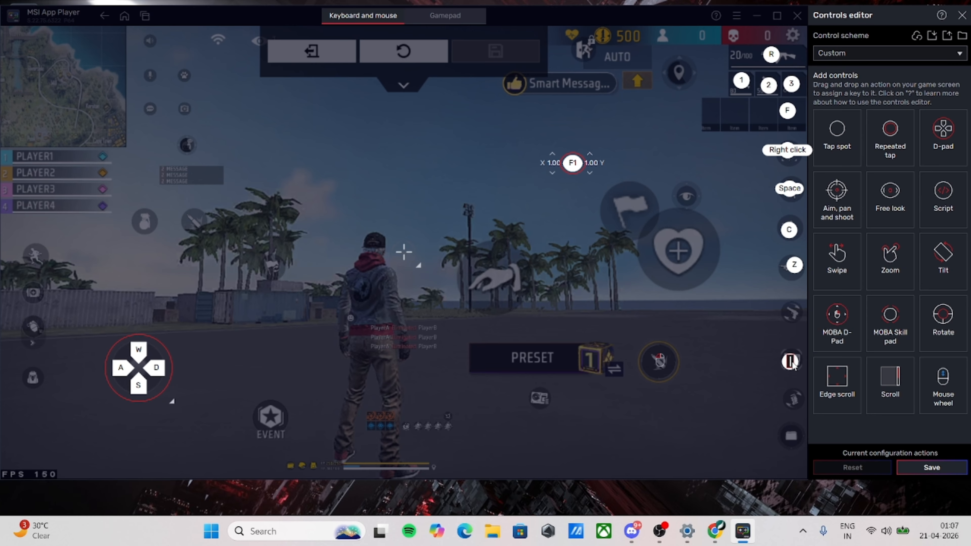
pyautogui.press('capslock')
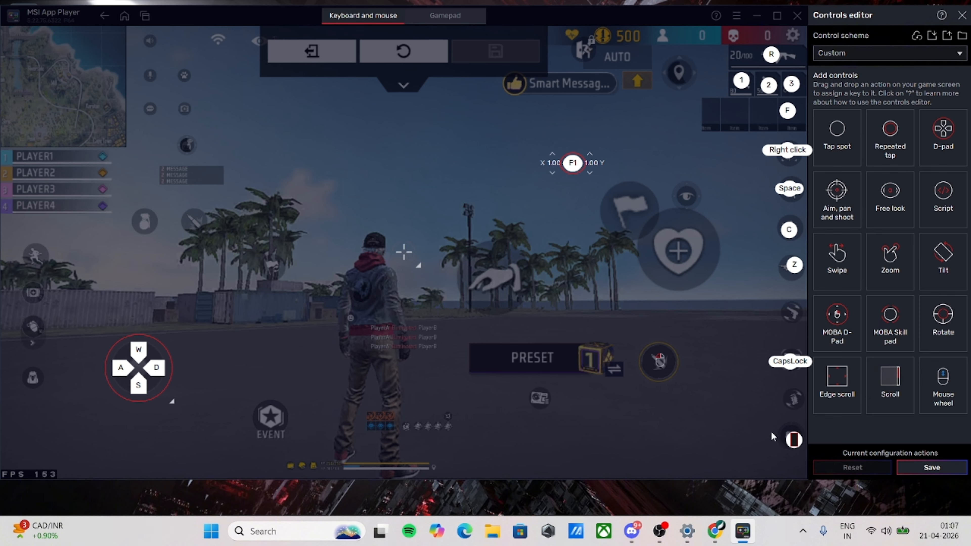
pyautogui.press('e')
# Add tap spots for Q on the sprint button, Tab on the button below it and Alt on the backpack button
pyautogui.click(35, 255)
pyautogui.press('q')
pyautogui.click(35, 294)
pyautogui.press('Tab')
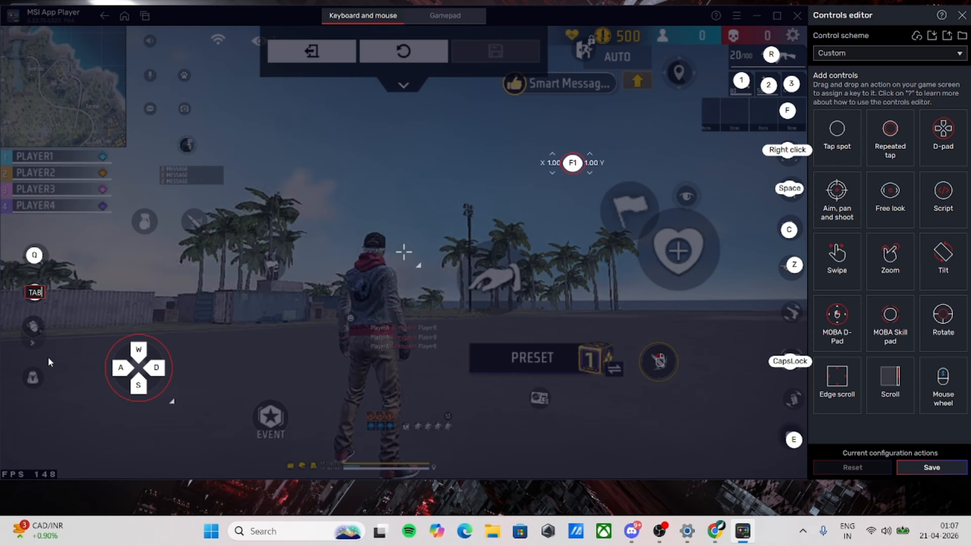
pyautogui.click(35, 379)
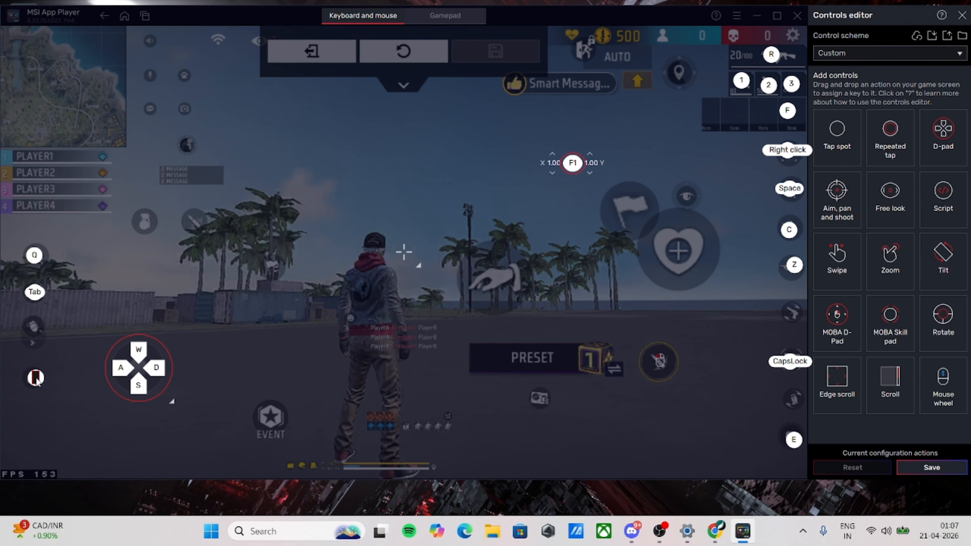
pyautogui.press('alt')
# Add a tap spot for the 4 key on the heart-shaped heal button and save the Custom scheme
pyautogui.click(663, 247)
pyautogui.press('4')
pyautogui.click(931, 467)
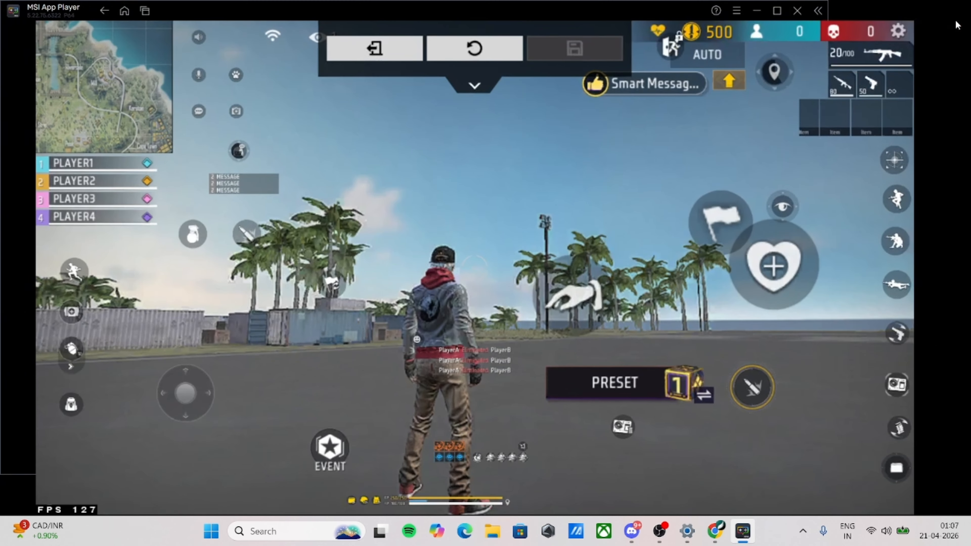
# Leave the HUD editor and game settings, start a training match, and dismiss its introductory notice
pyautogui.click(354, 49)
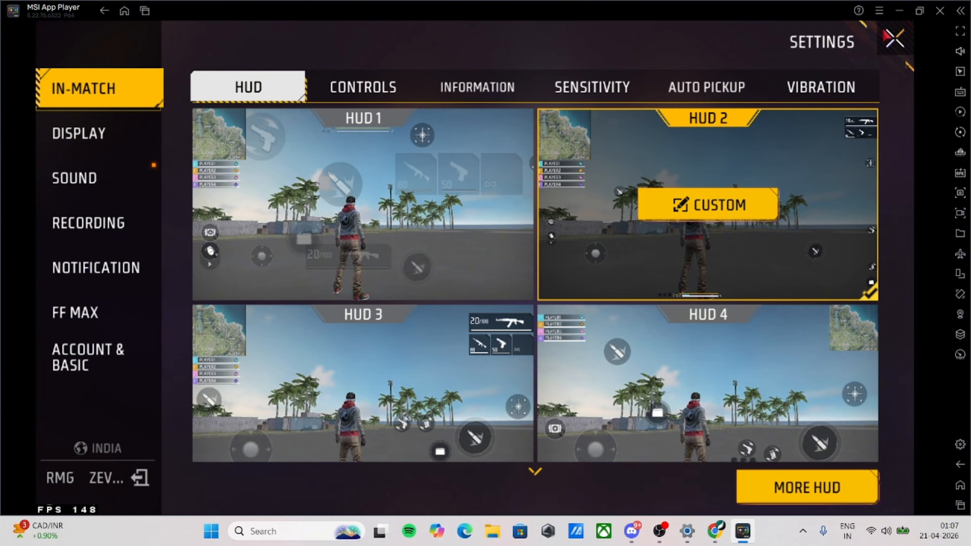
pyautogui.click(893, 36)
pyautogui.click(787, 484)
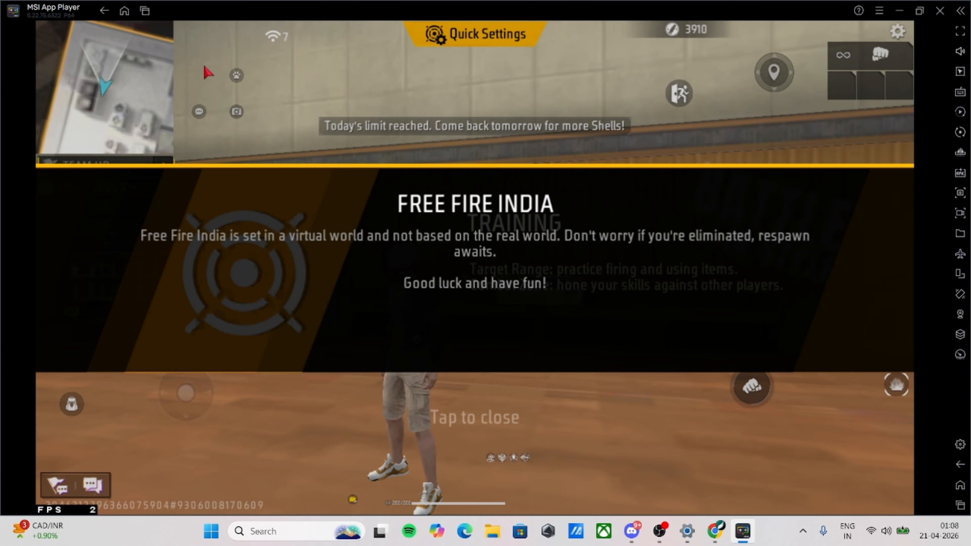
pyautogui.click(257, 120)
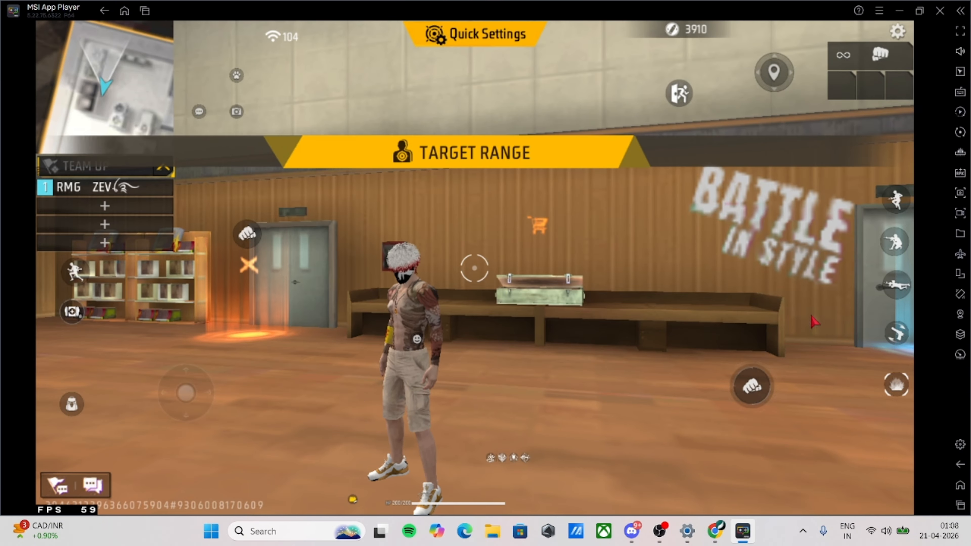
# Test mouse aiming in the training match and set the Custom scheme's mouse sensitivity Y to 0.08
pyautogui.press('F1')
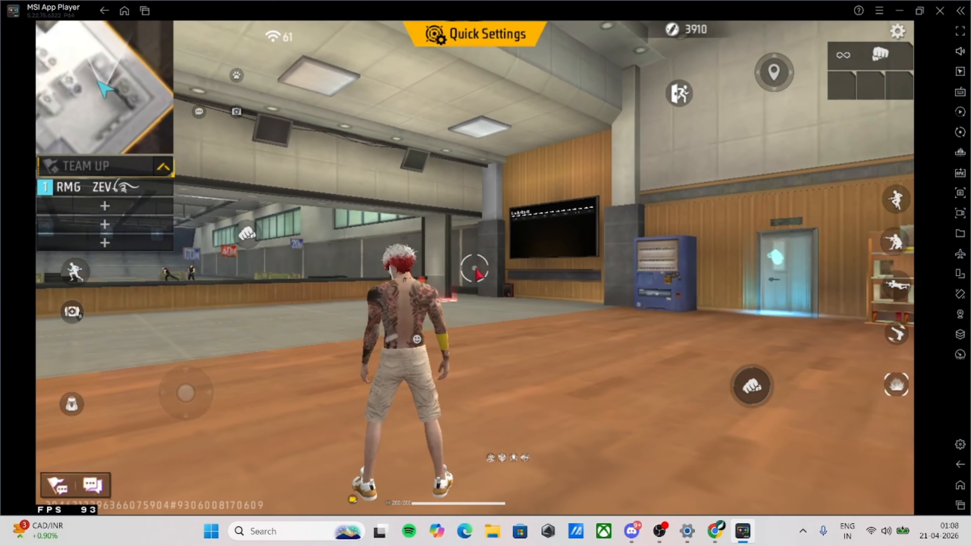
pyautogui.press('F1')
pyautogui.click(960, 92)
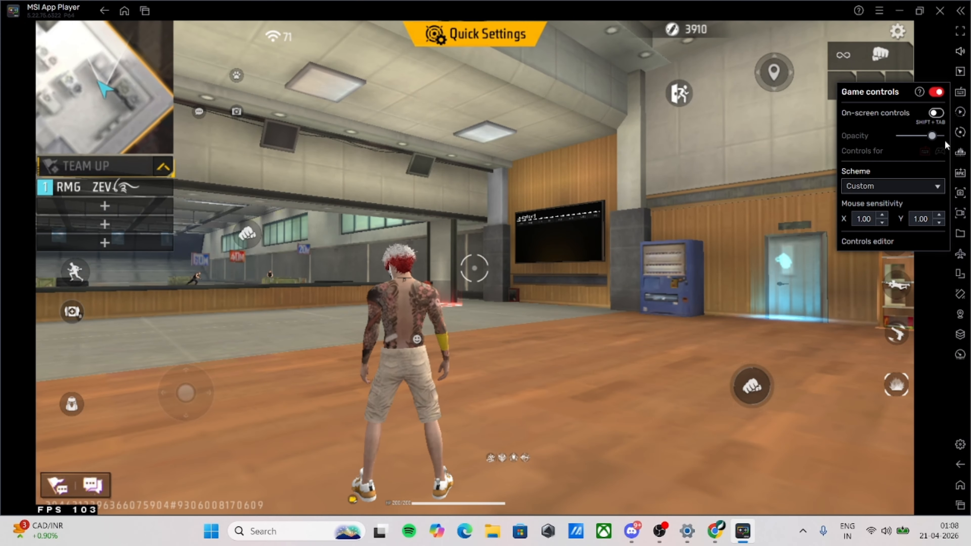
pyautogui.click(915, 219)
pyautogui.press('BackSpace')
pyautogui.write('0')
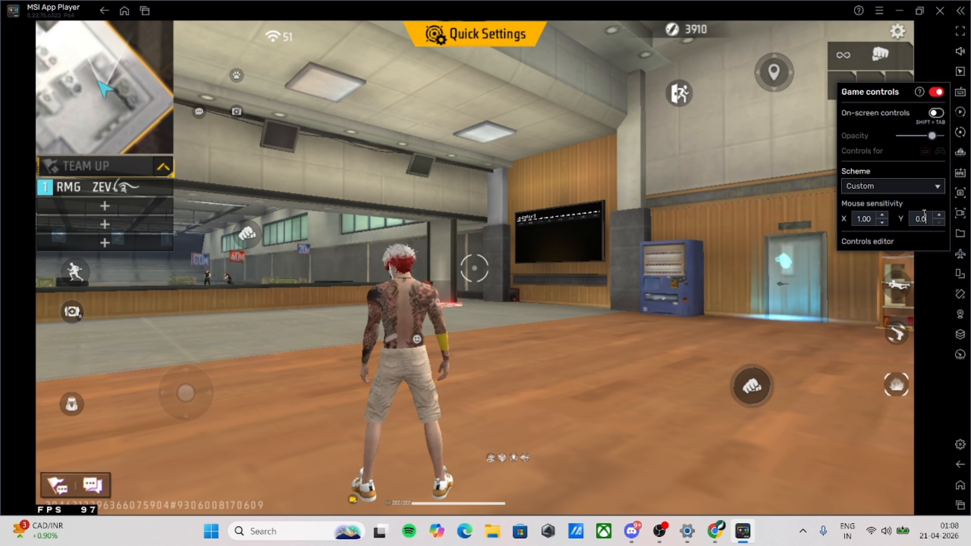
pyautogui.click(932, 222)
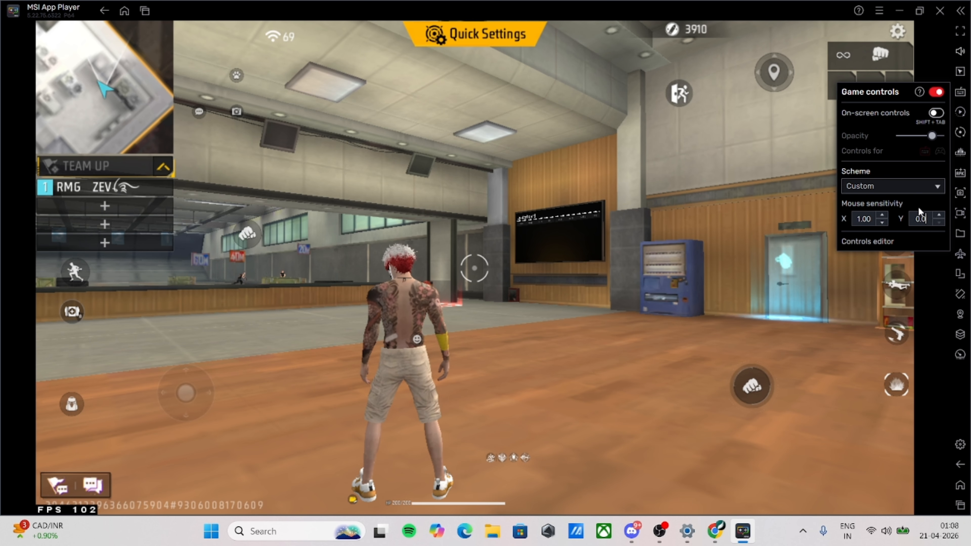
pyautogui.write('8')
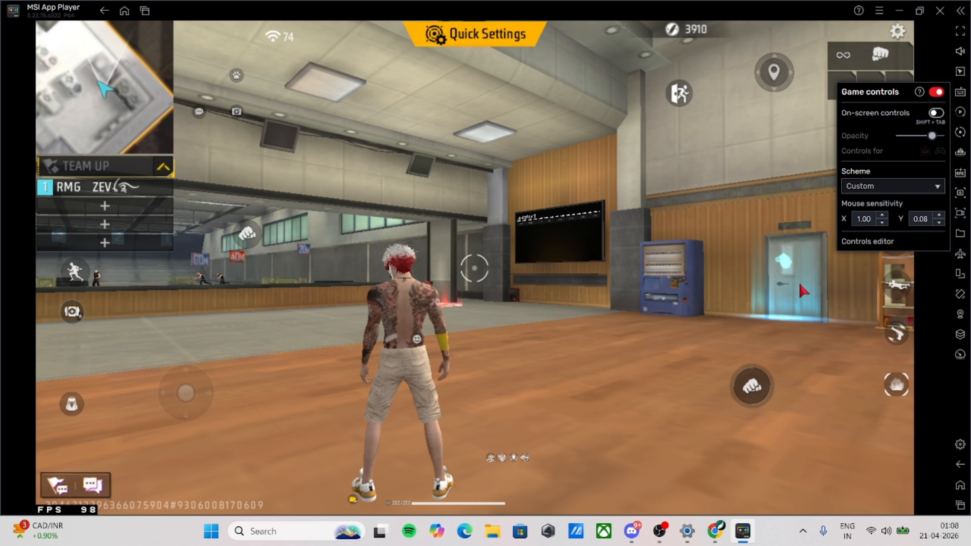
pyautogui.click(611, 300)
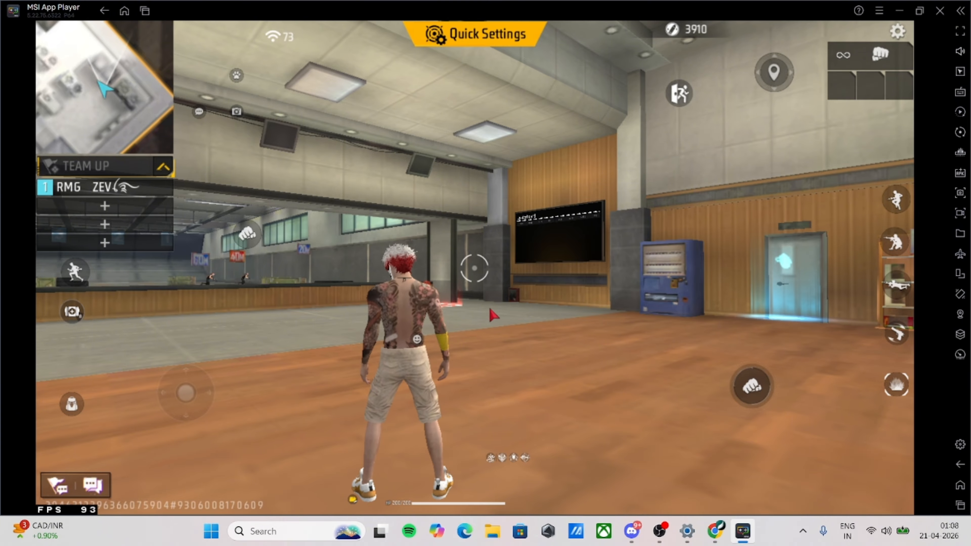
# Walk to the weapon crate in the training hall, obtain a shotgun and the UMP, and close the weapons list
pyautogui.press('F1')
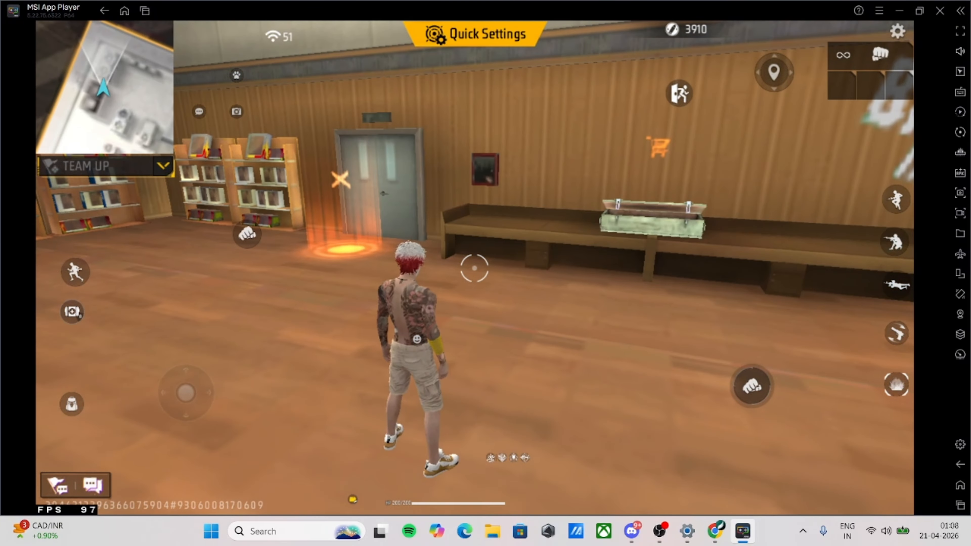
pyautogui.press('w')
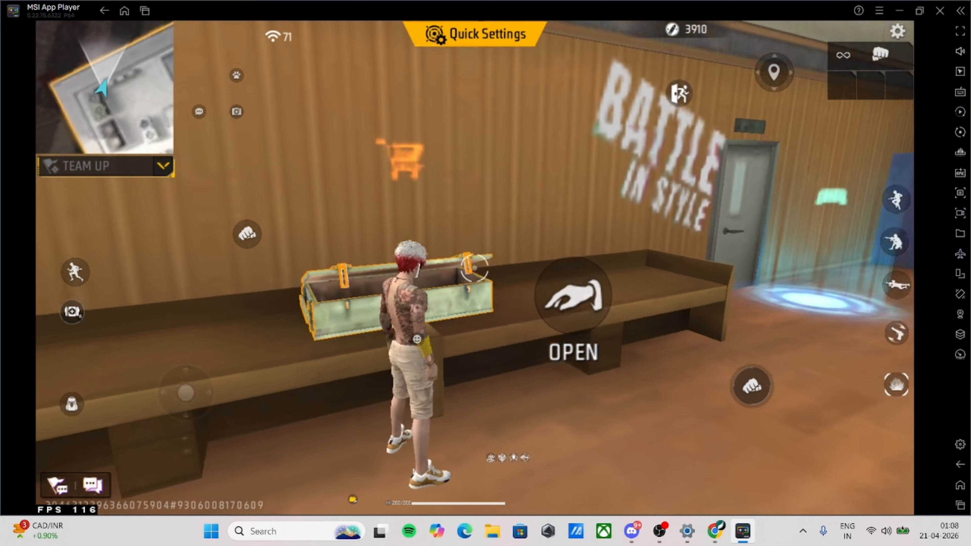
pyautogui.click(604, 265)
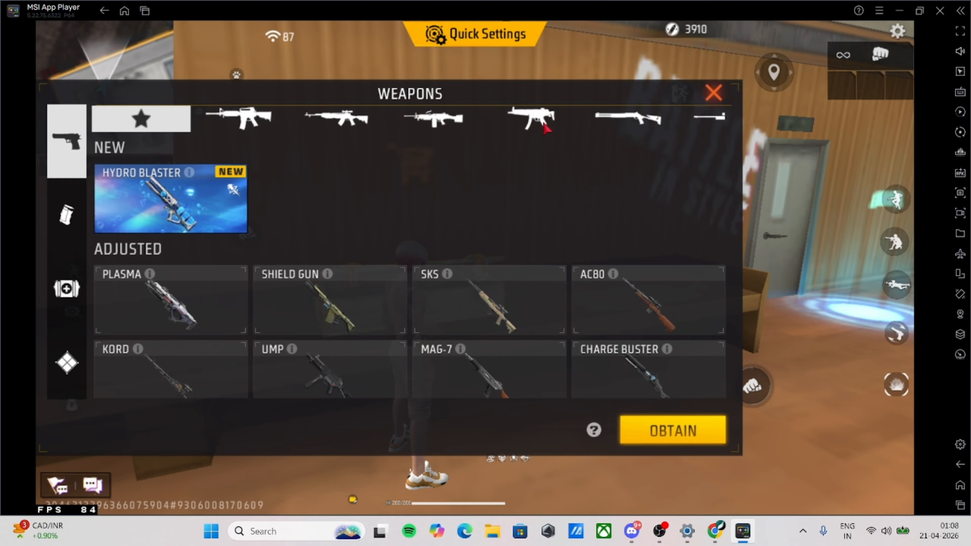
pyautogui.click(632, 128)
pyautogui.click(637, 432)
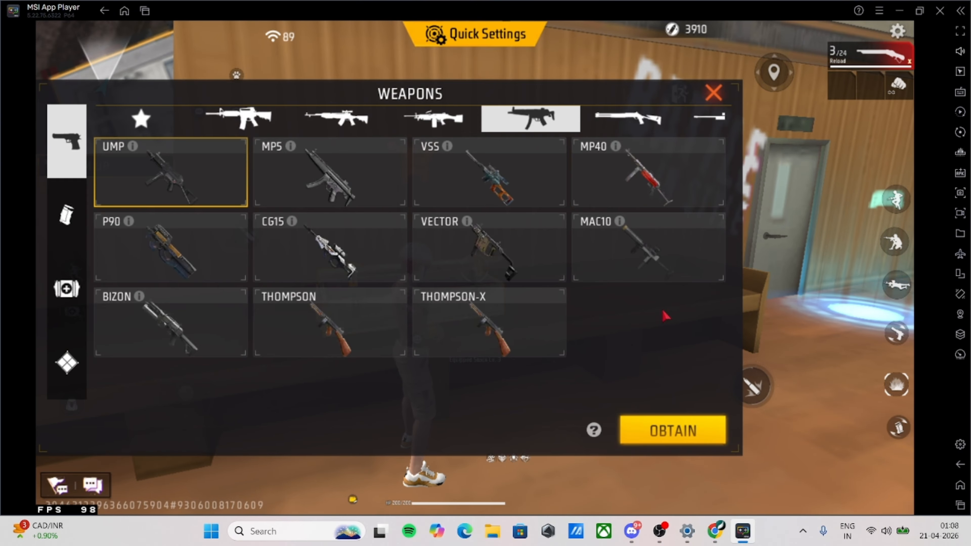
pyautogui.click(710, 94)
pyautogui.press('d')
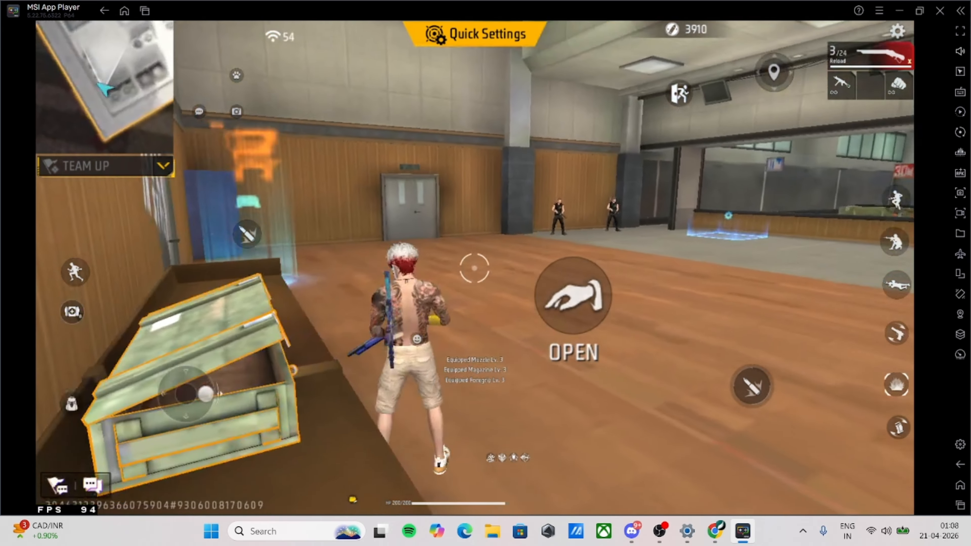
# Equip the submachine gun and fire at the standing target dummies to test the current mouse sensitivity, reloading between bursts
pyautogui.press('2')
pyautogui.press('d')
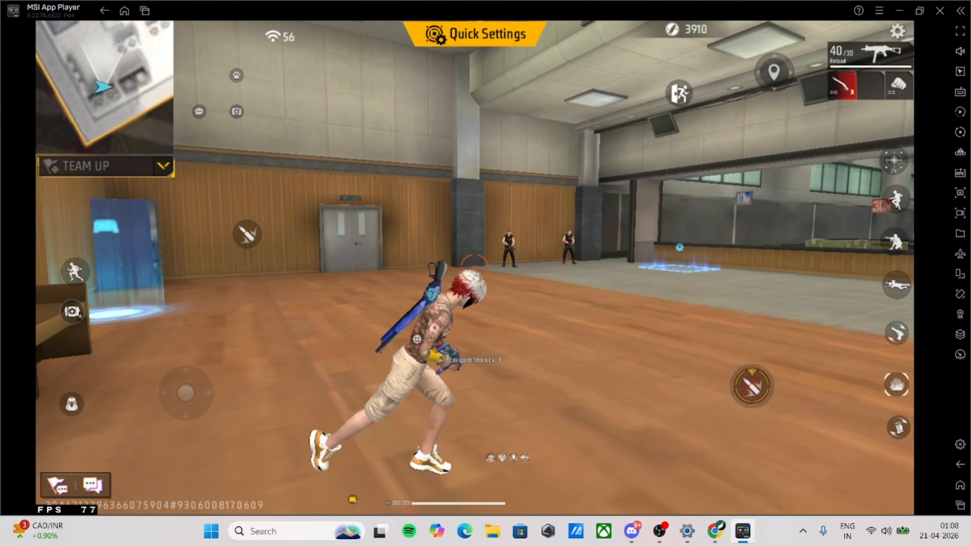
pyautogui.click(474, 268)
pyautogui.press('d')
pyautogui.click(474, 268)
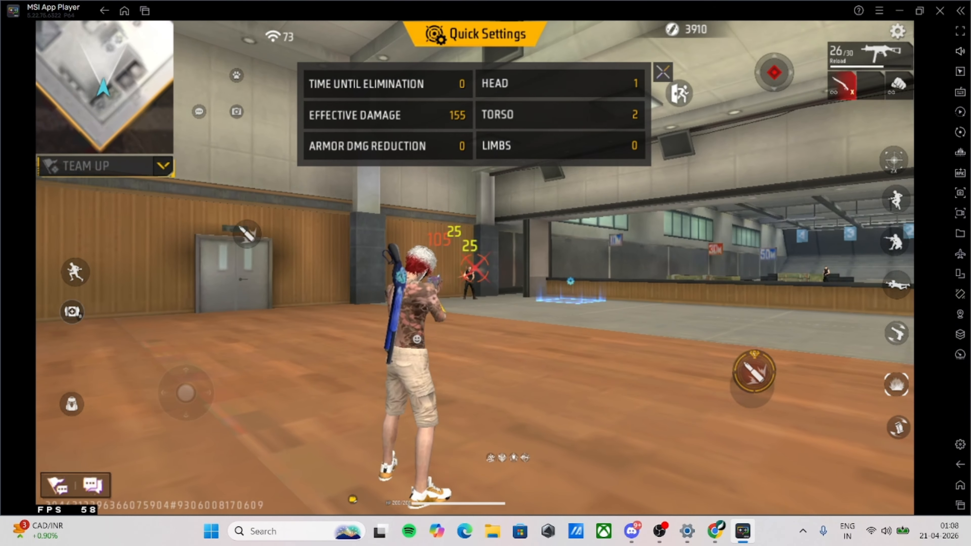
pyautogui.press('d')
pyautogui.press('r')
pyautogui.click(474, 268)
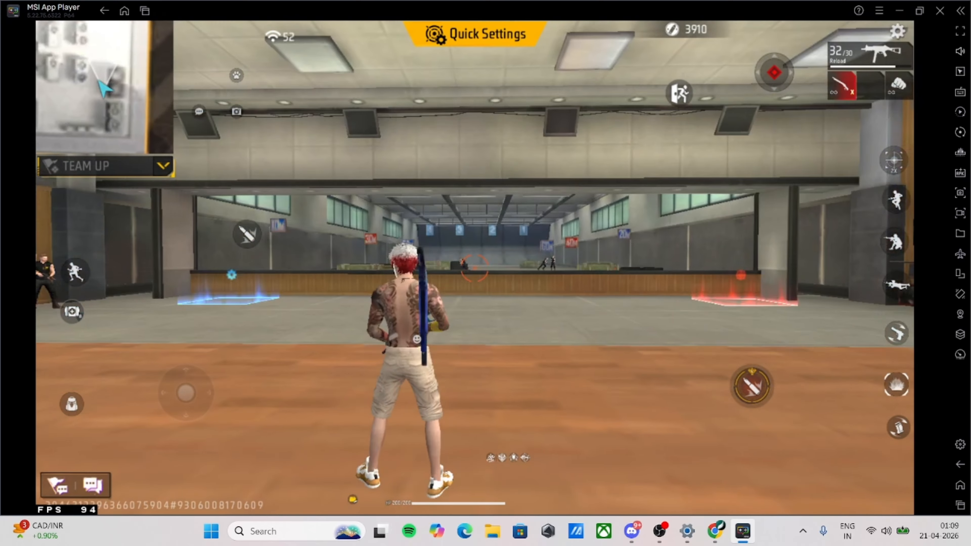
# Set the Custom scheme's mouse sensitivity Y to 0.18 and close the game controls settings
pyautogui.click(960, 92)
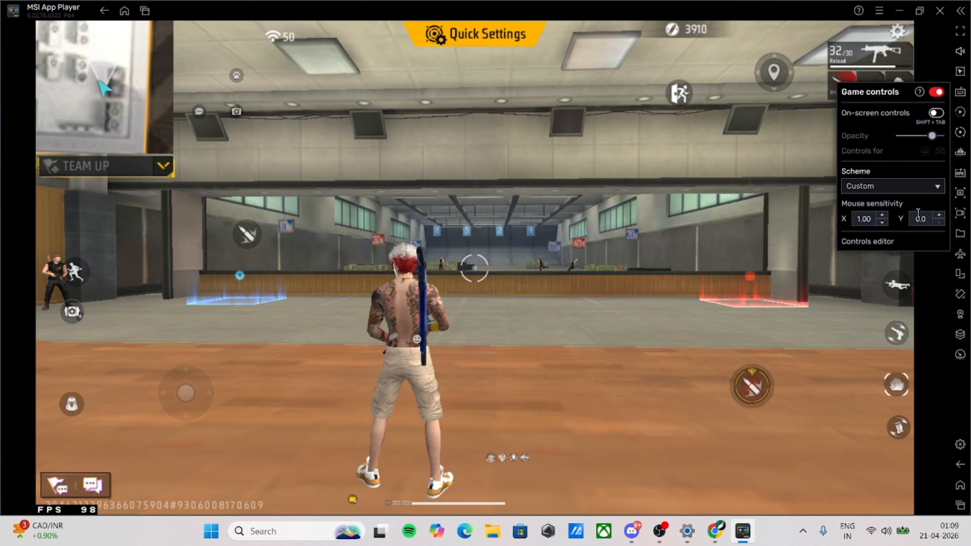
pyautogui.write('0.18')
pyautogui.click(596, 325)
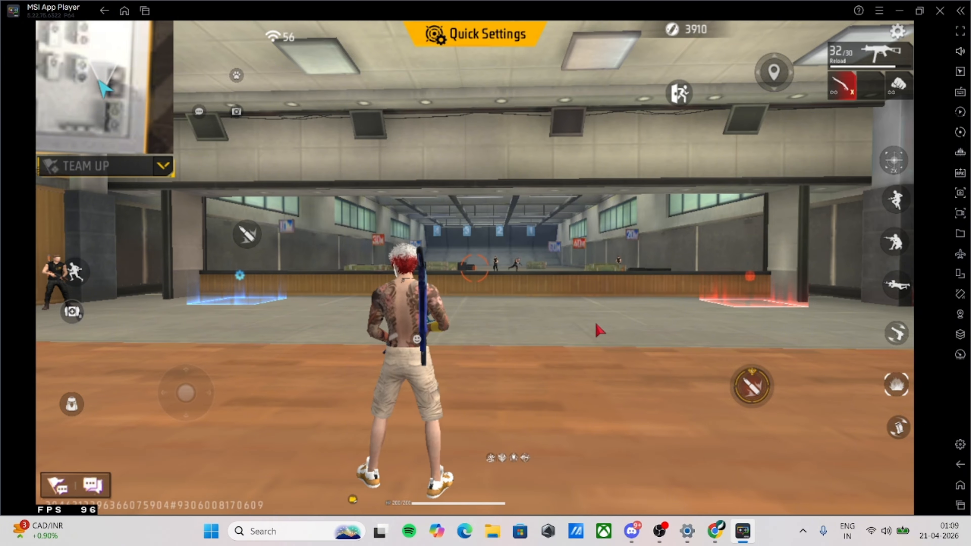
# Test the new sensitivity by strafing and firing repeated submachine gun bursts at the two target dummies, aiming for headshots
pyautogui.press('F1')
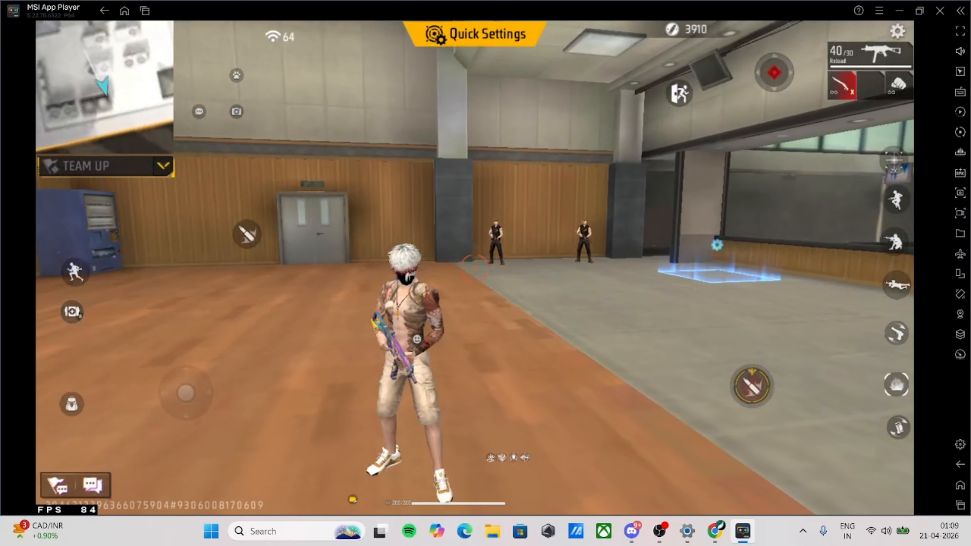
pyautogui.click(475, 268)
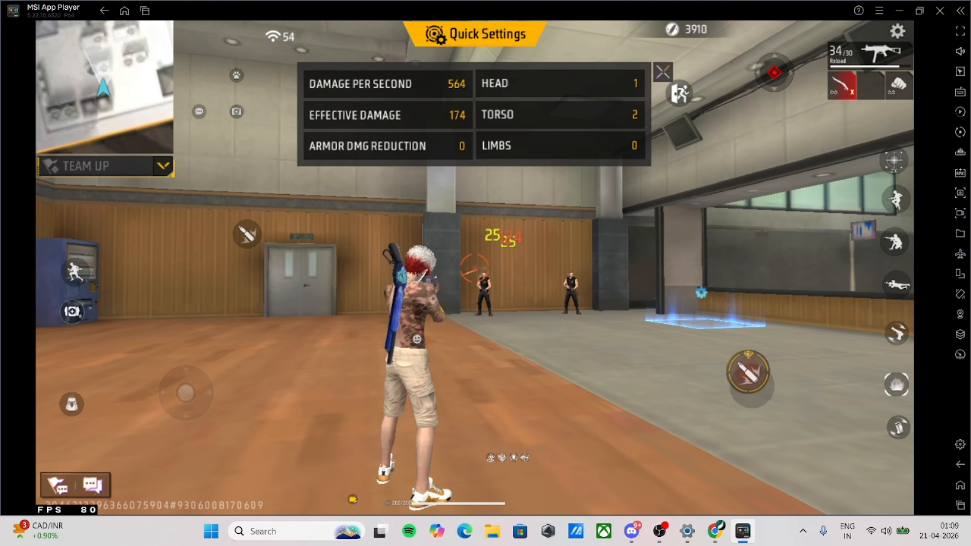
pyautogui.press('w')
pyautogui.press('d')
pyautogui.click(475, 268)
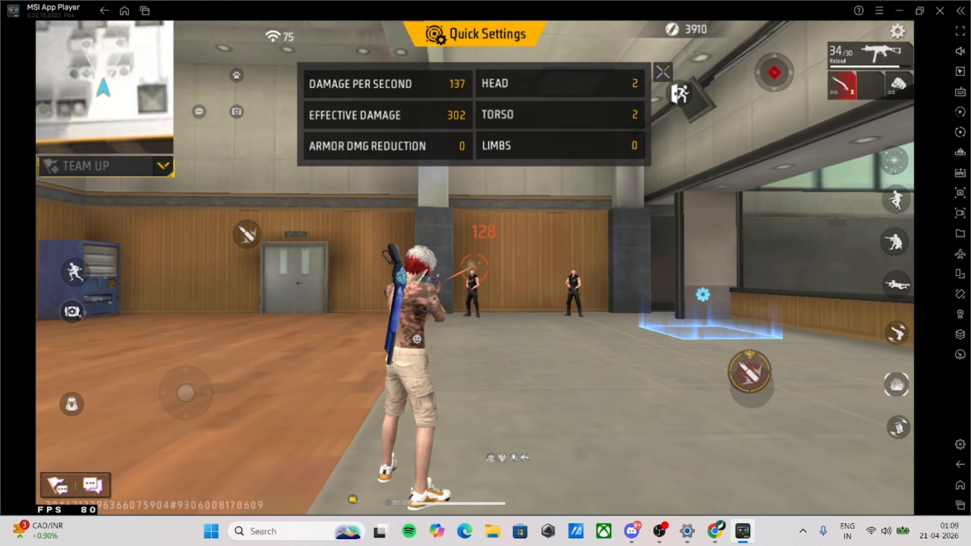
pyautogui.click(474, 267)
pyautogui.press('a')
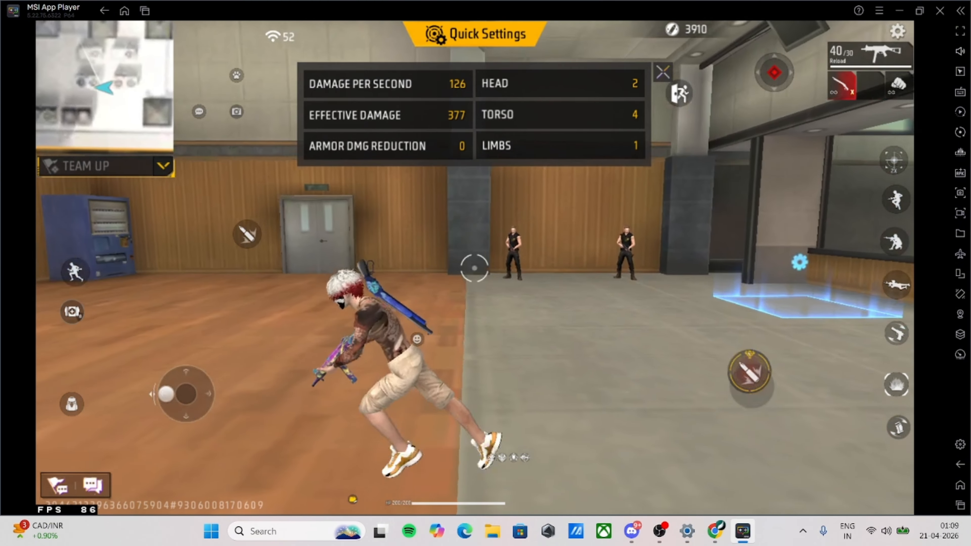
pyautogui.click(474, 268)
pyautogui.click(474, 268)
pyautogui.click(474, 267)
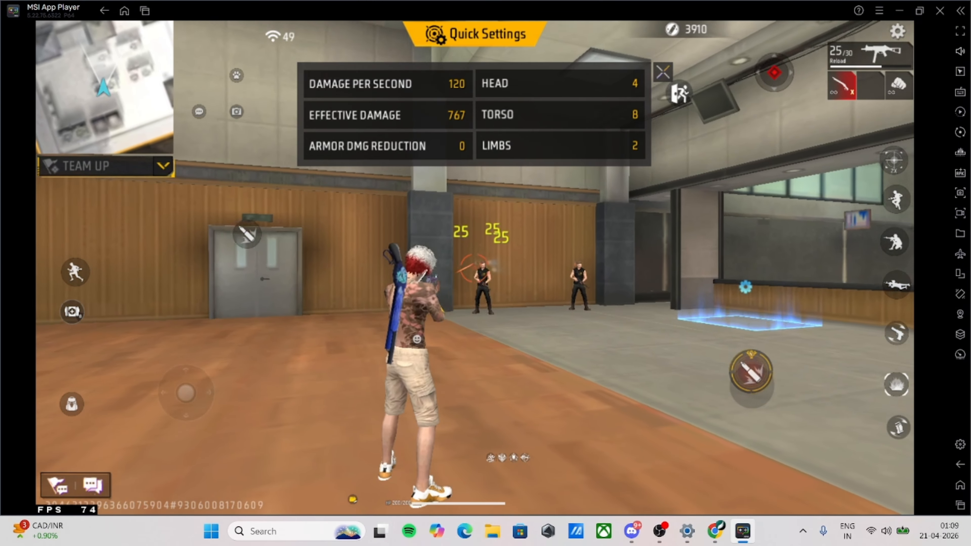
pyautogui.press('d')
pyautogui.click(474, 268)
pyautogui.press('a')
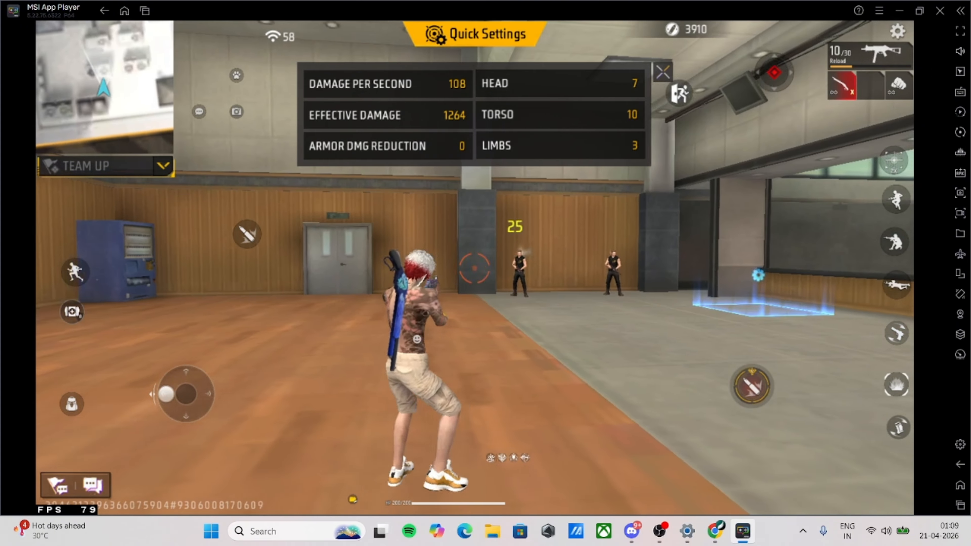
pyautogui.press('d')
pyautogui.click(474, 268)
pyautogui.press('d')
pyautogui.click(474, 268)
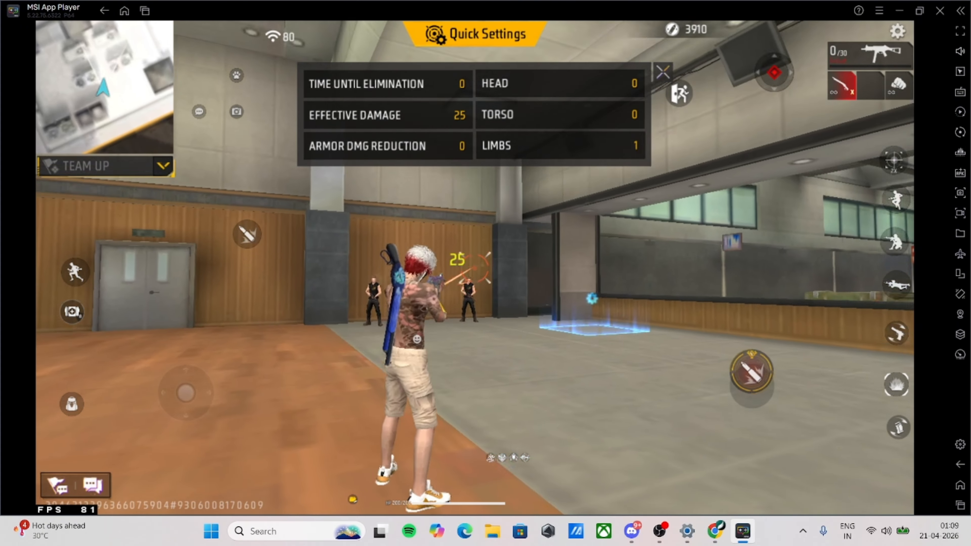
pyautogui.press('w')
pyautogui.press('a')
pyautogui.press('d')
pyautogui.click(474, 268)
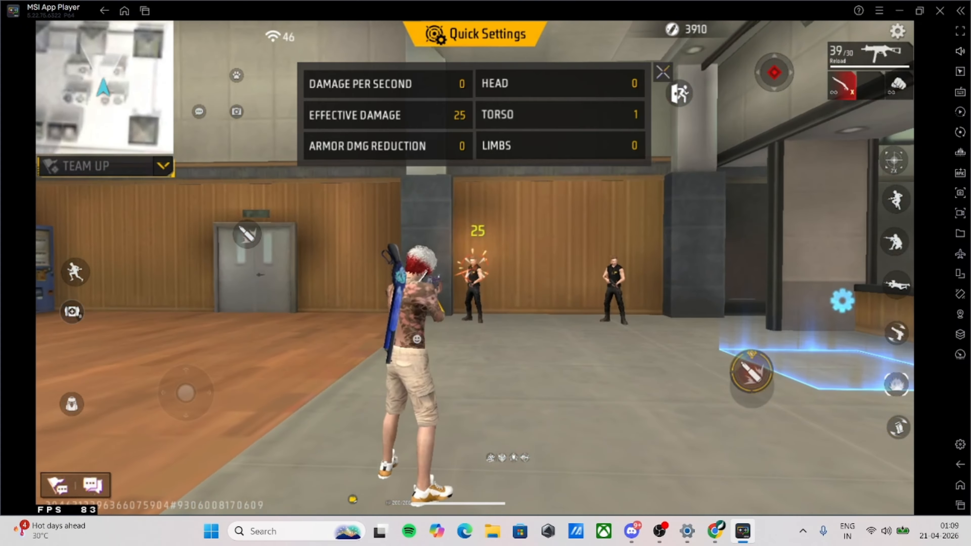
pyautogui.press('s')
pyautogui.press('d')
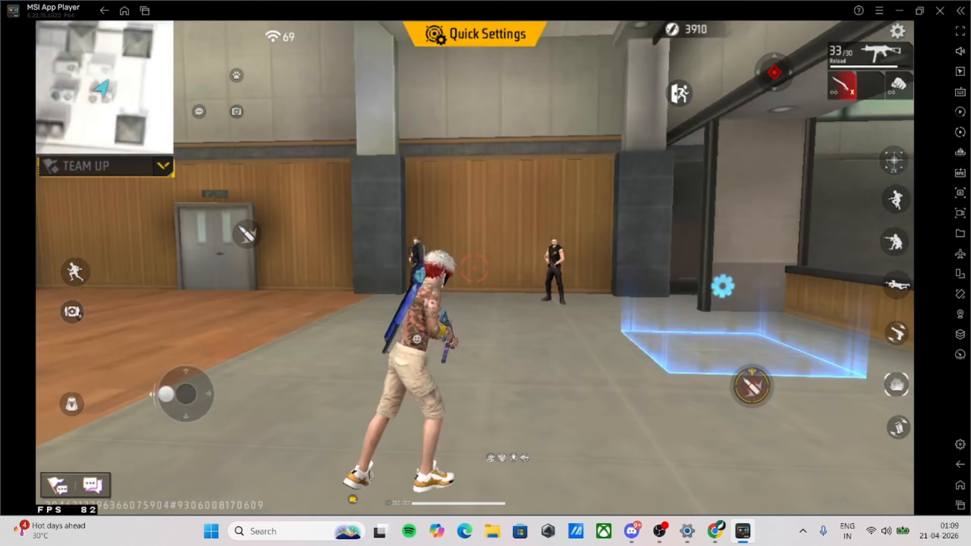
pyautogui.press('a')
pyautogui.click(474, 268)
pyautogui.press('d')
pyautogui.press('s')
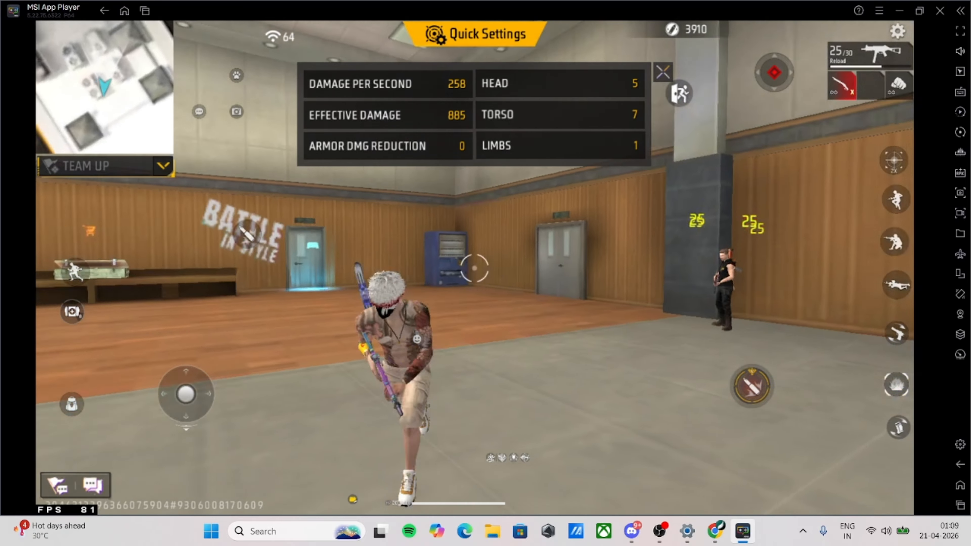
pyautogui.press('a')
pyautogui.click(474, 267)
pyautogui.press('d')
pyautogui.press('a')
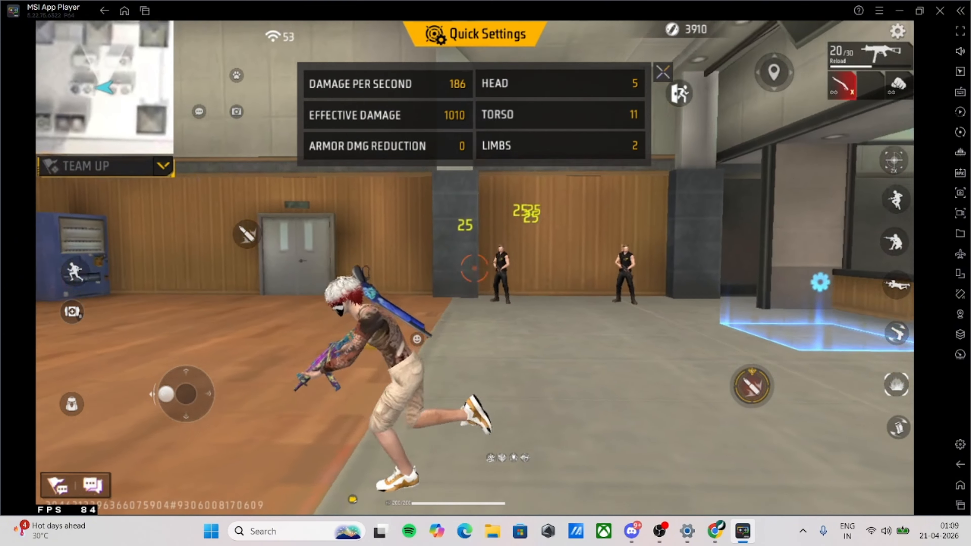
pyautogui.click(474, 268)
pyautogui.press('a')
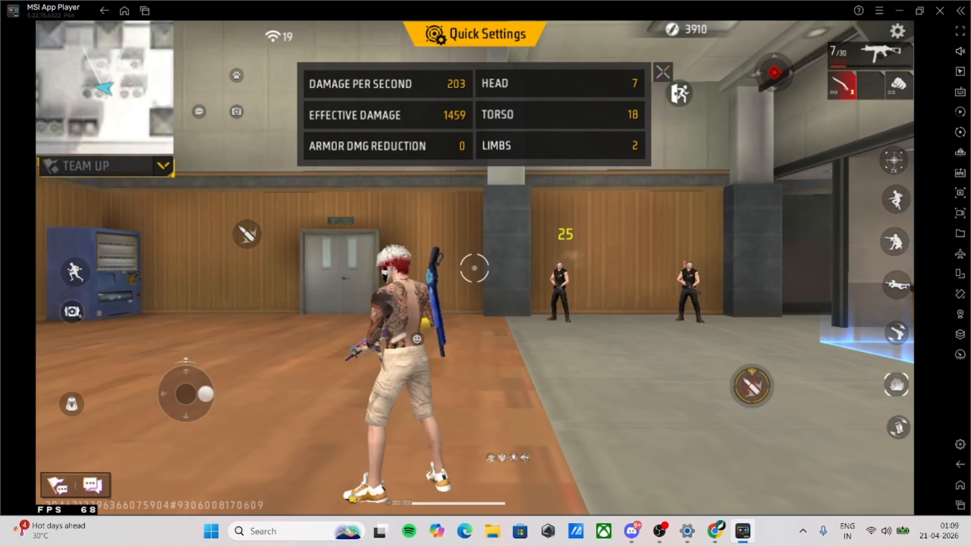
pyautogui.press('d')
pyautogui.click(474, 268)
pyautogui.press('d')
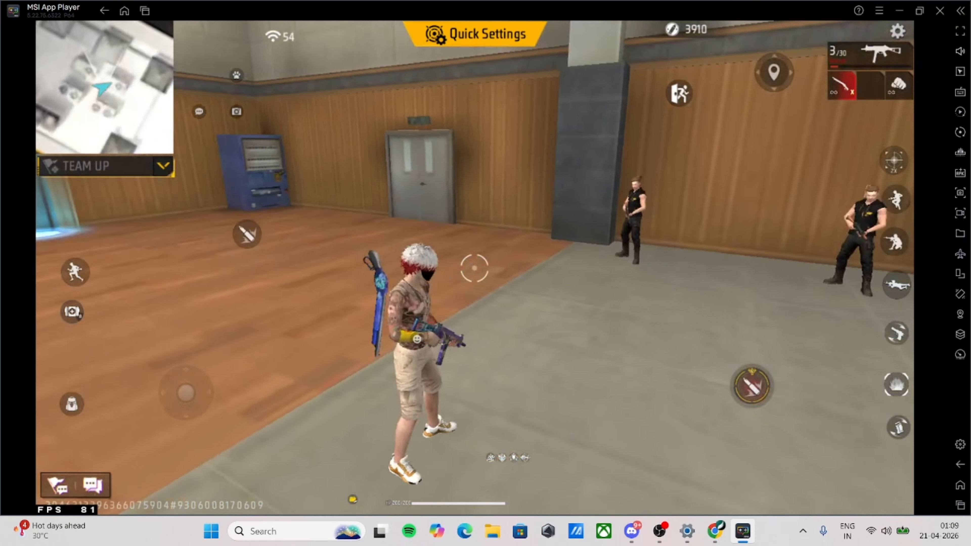
pyautogui.press('w')
pyautogui.press('s')
pyautogui.press('a')
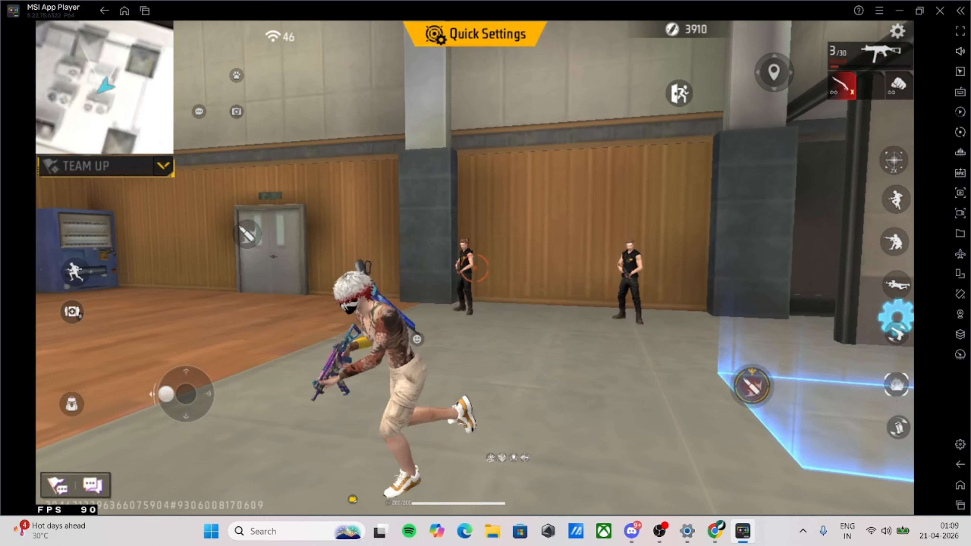
pyautogui.click(474, 268)
pyautogui.press('w')
pyautogui.press('s')
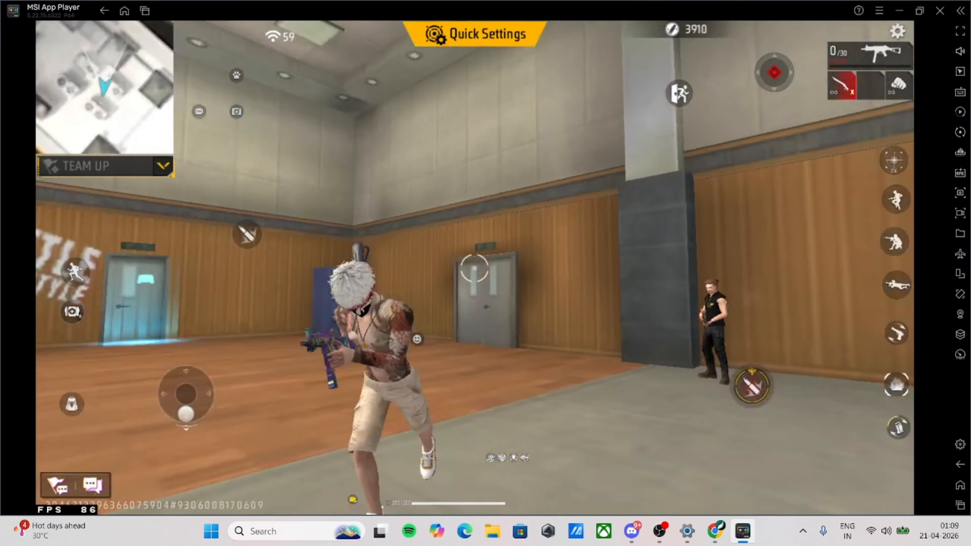
pyautogui.press('s')
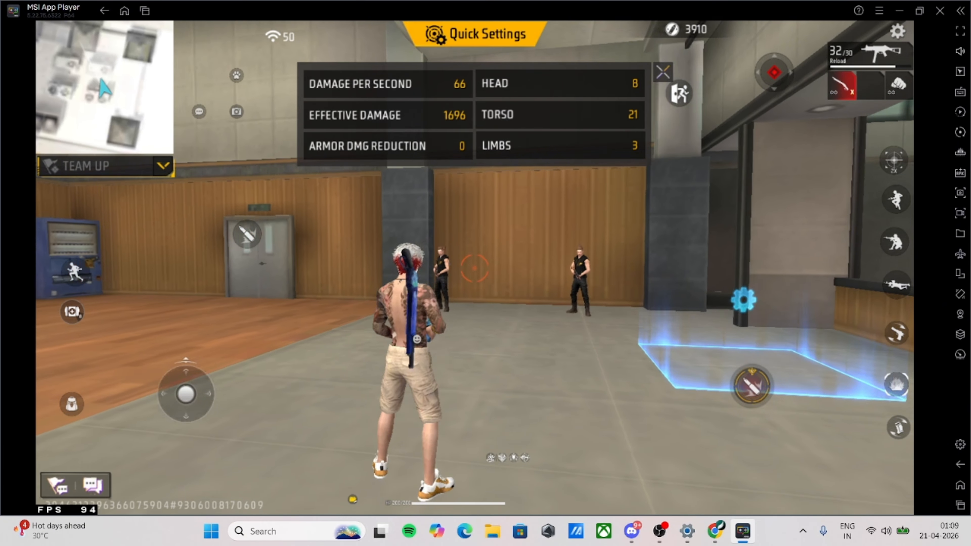
pyautogui.click(474, 268)
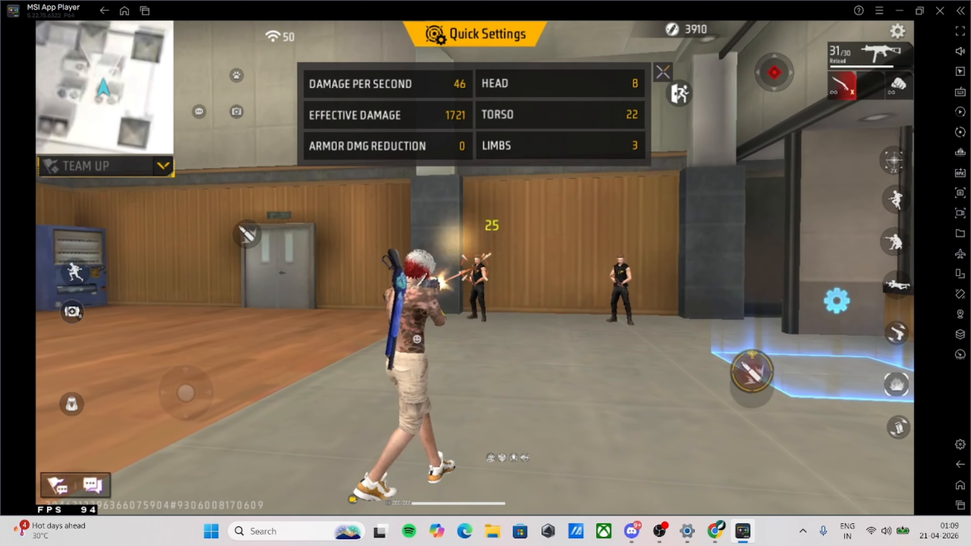
pyautogui.click(474, 269)
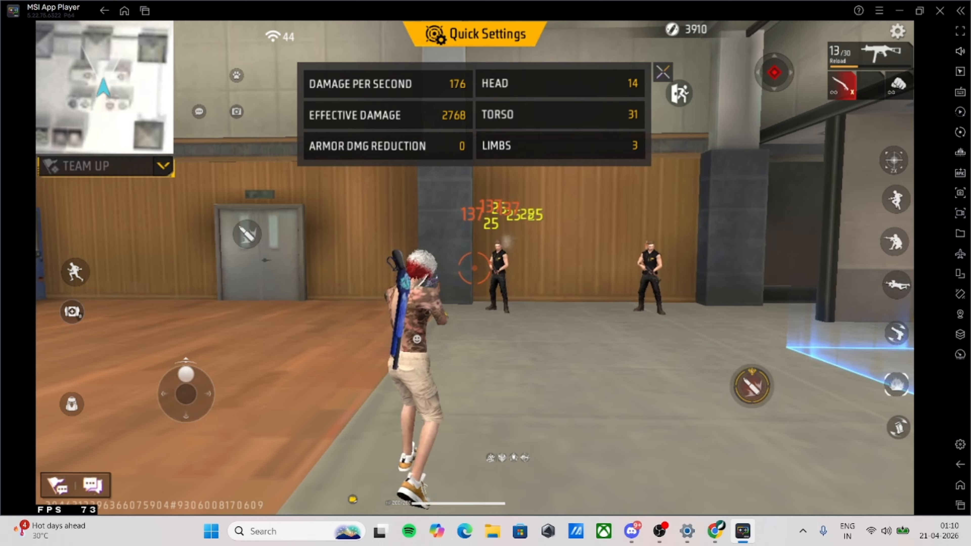
pyautogui.press('d')
pyautogui.press('a')
pyautogui.click(474, 268)
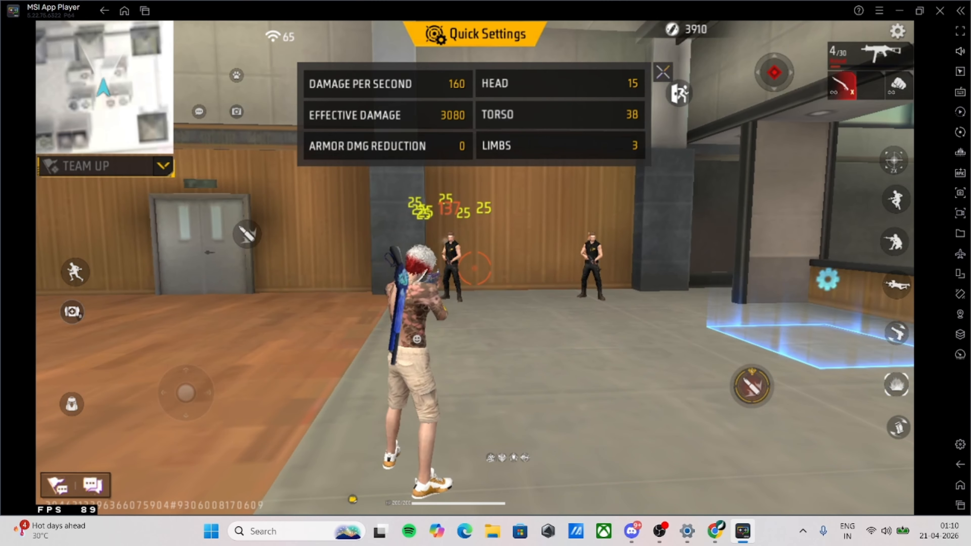
pyautogui.press('d')
pyautogui.click(474, 269)
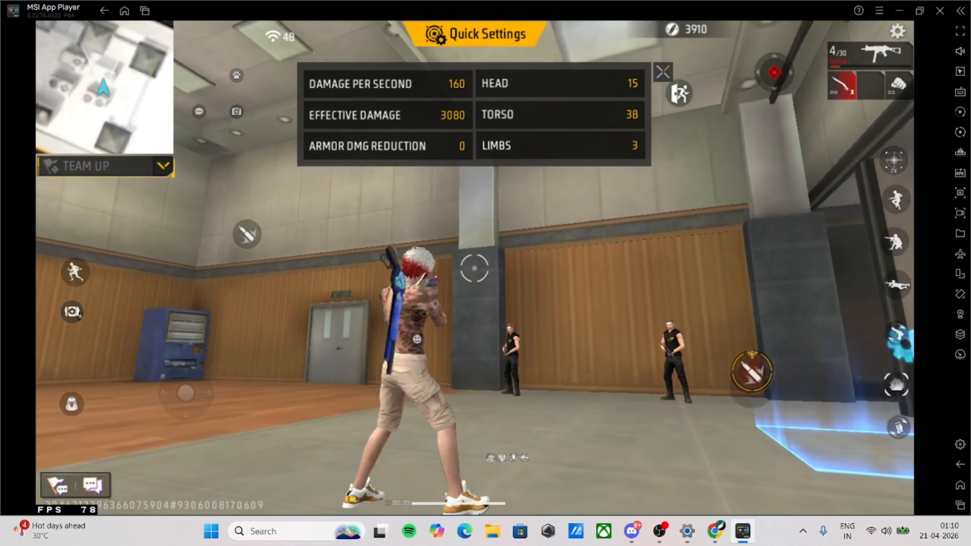
pyautogui.press('d')
pyautogui.click(474, 269)
pyautogui.press('a')
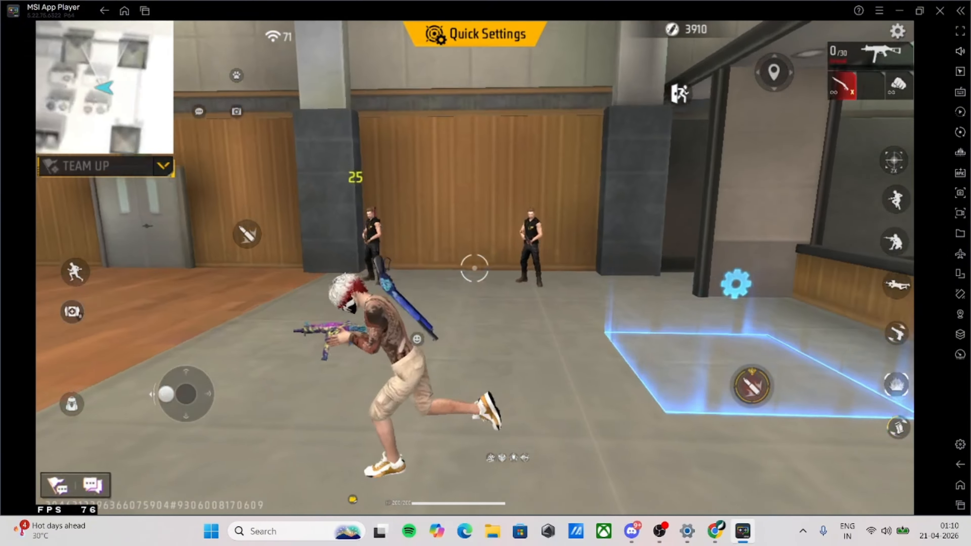
pyautogui.click(474, 269)
pyautogui.press('d')
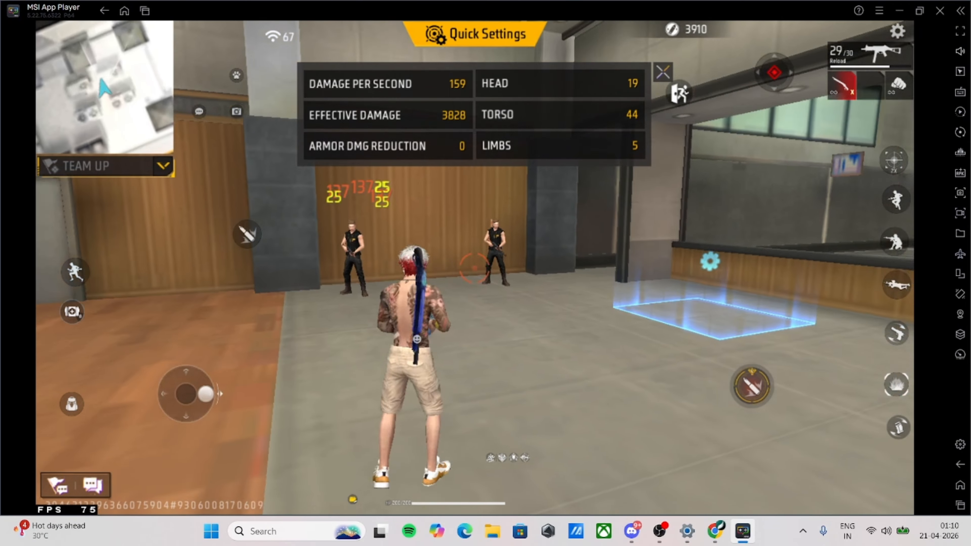
pyautogui.click(474, 269)
pyautogui.press('d')
pyautogui.click(475, 269)
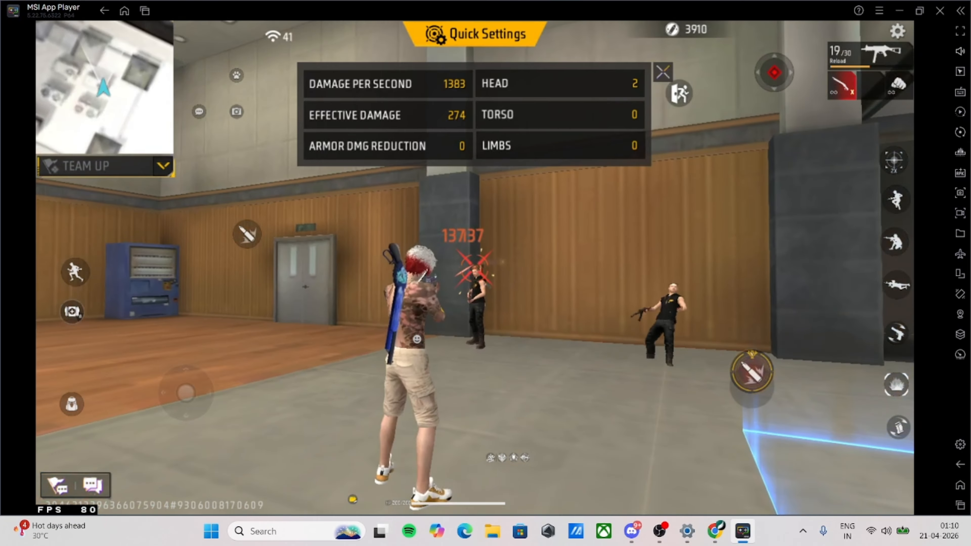
pyautogui.press('a')
pyautogui.press('s')
pyautogui.click(475, 268)
pyautogui.click(474, 268)
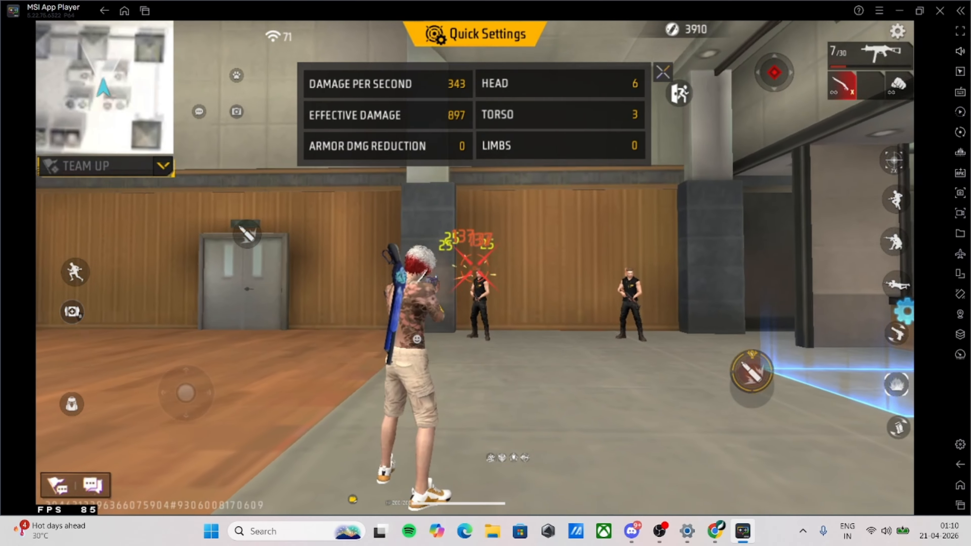
pyautogui.press('d')
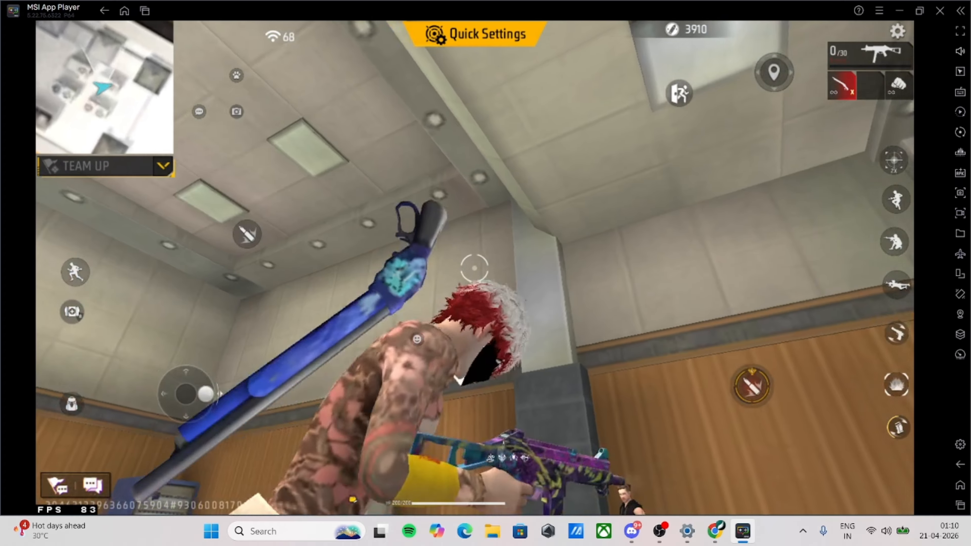
# Strafe and crouch around submachine gun bursts aimed at the heads of the two dummies to check the aim
pyautogui.press('a')
pyautogui.press('s')
pyautogui.press('c')
pyautogui.click(474, 268)
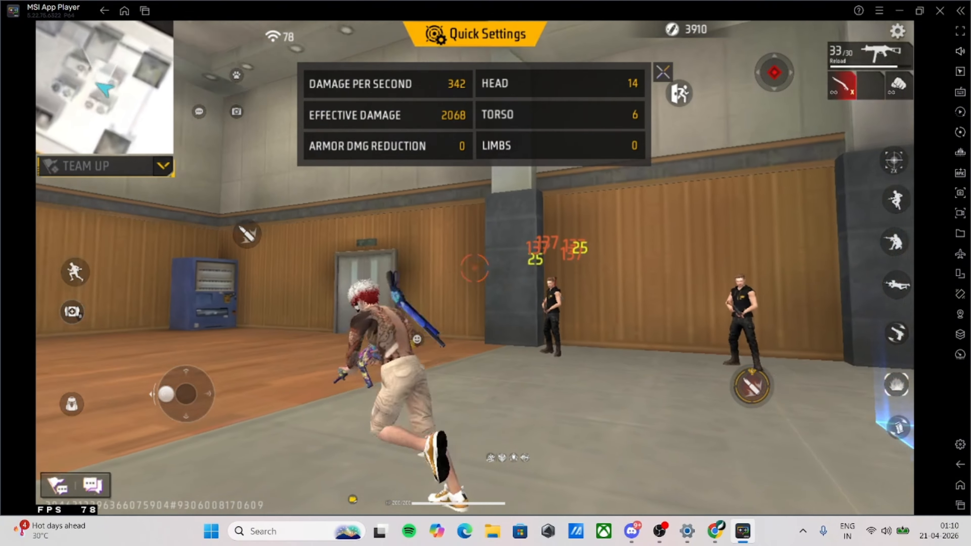
pyautogui.press('c')
pyautogui.press('d')
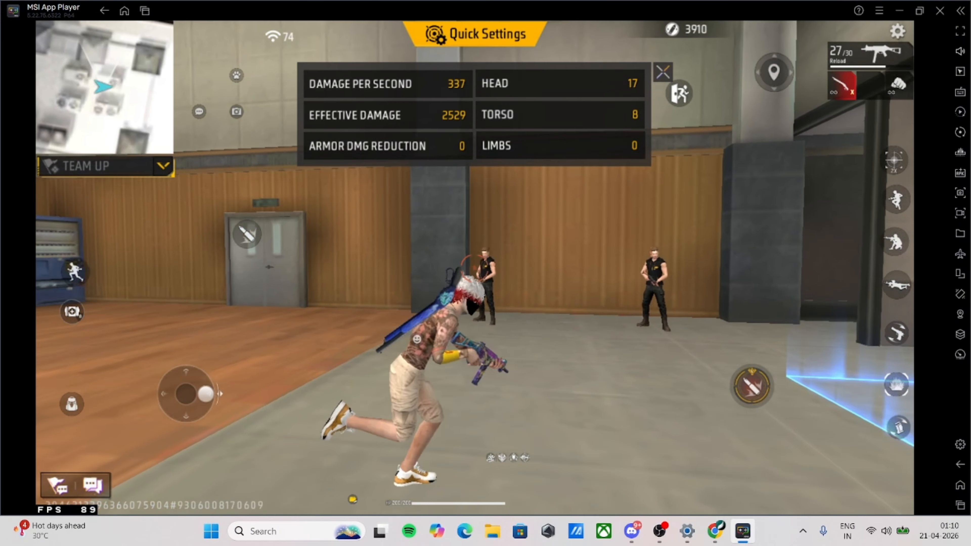
# Dismiss the prompt for returning to the lobby and reload the submachine gun while walking toward the dummies
pyautogui.press('Escape')
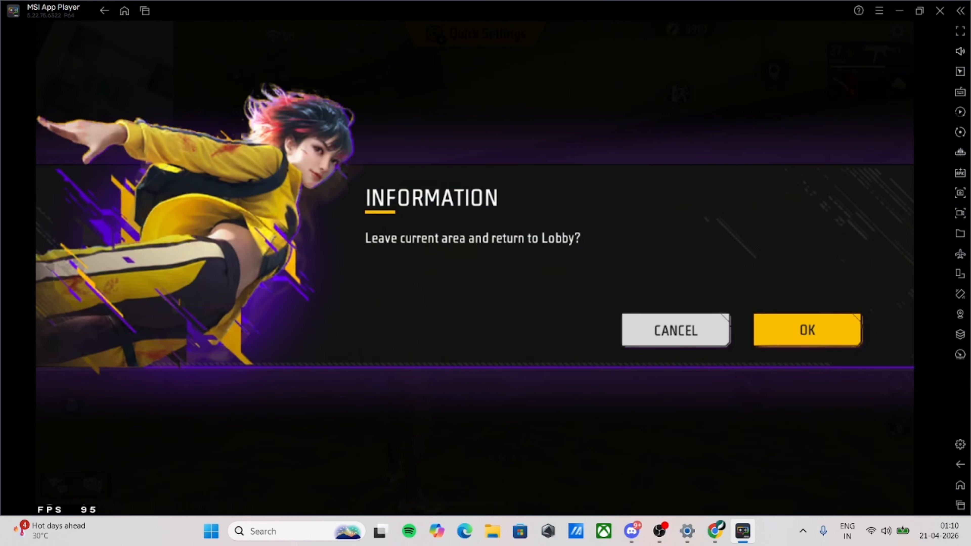
pyautogui.press('Escape')
pyautogui.press('r')
pyautogui.press('w')
# Open the emulator's game controls, then return to the training hall with the player window maximized
pyautogui.press('F1')
pyautogui.click(960, 92)
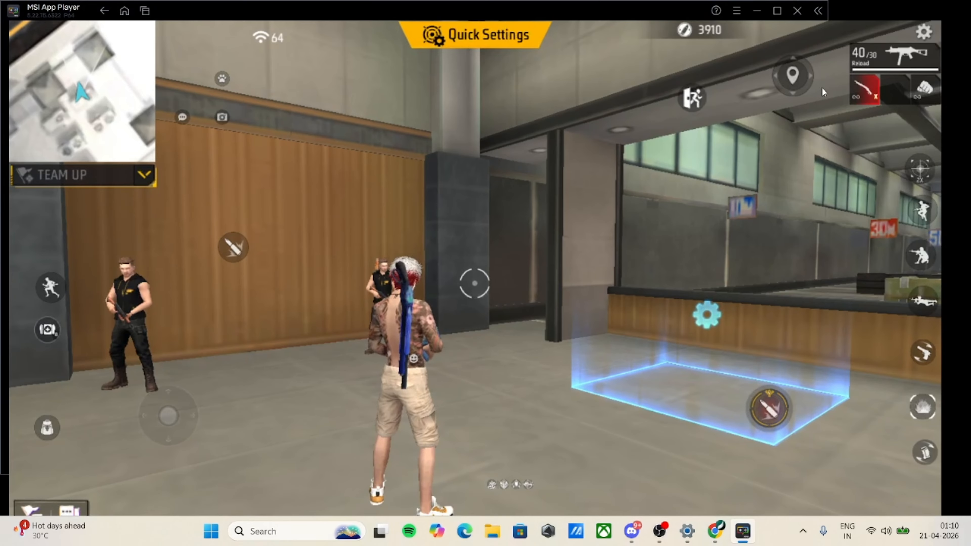
pyautogui.click(962, 15)
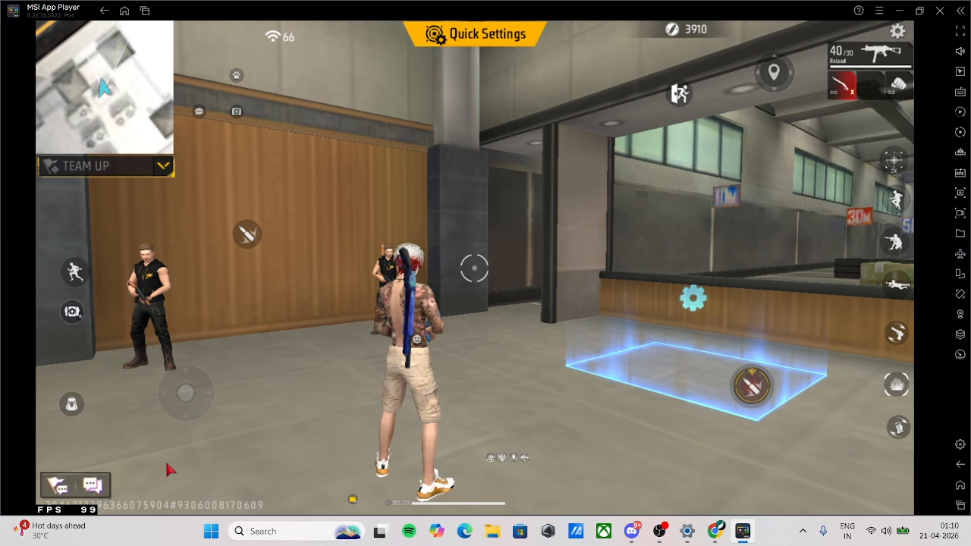
pyautogui.press('Escape')
pyautogui.click(656, 344)
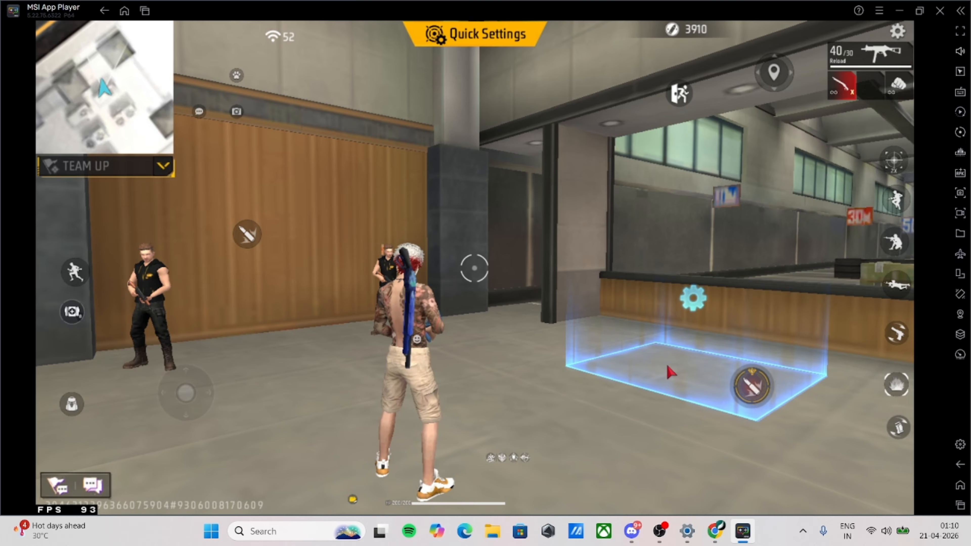
# Back away from the dummies, re-enable mouse aiming, and fire the submachine gun at the dummy beside the pillar
pyautogui.press('s')
pyautogui.press('d')
pyautogui.press('a')
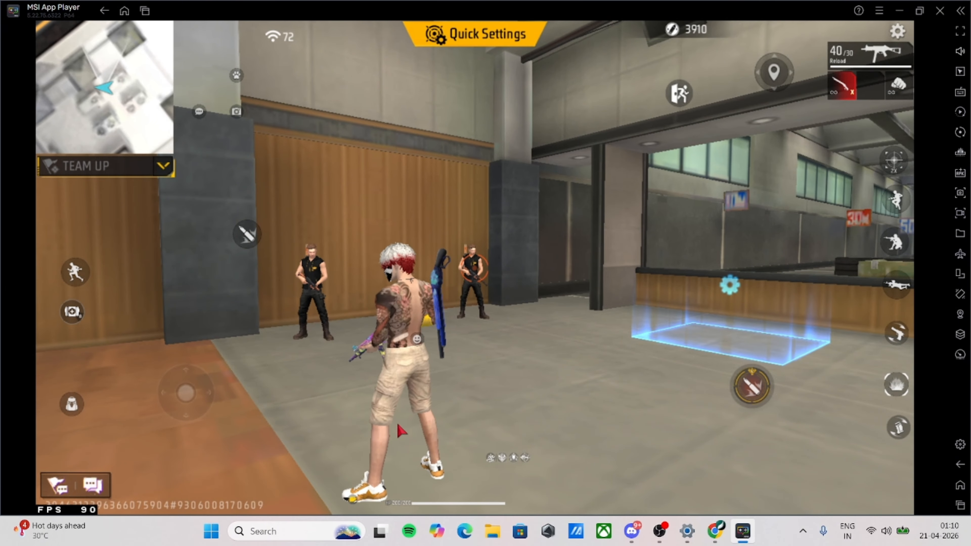
pyautogui.press('F1')
pyautogui.click(474, 269)
pyautogui.click(475, 268)
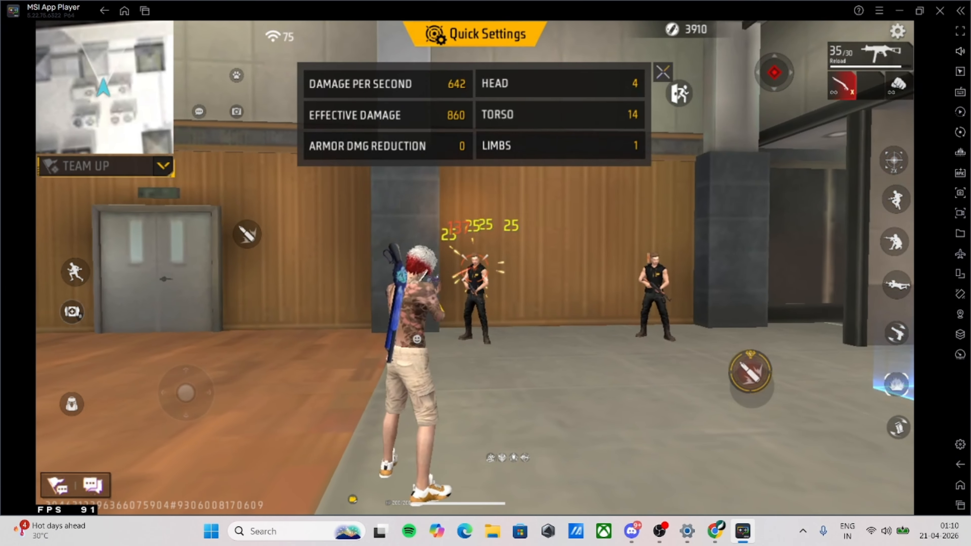
# Use up the magazine on the pillar-side dummy with strafing and crouching bursts, then stop and cancel the lobby prompt
pyautogui.press('d')
pyautogui.press('c')
pyautogui.click(475, 269)
pyautogui.press('c')
pyautogui.press('d')
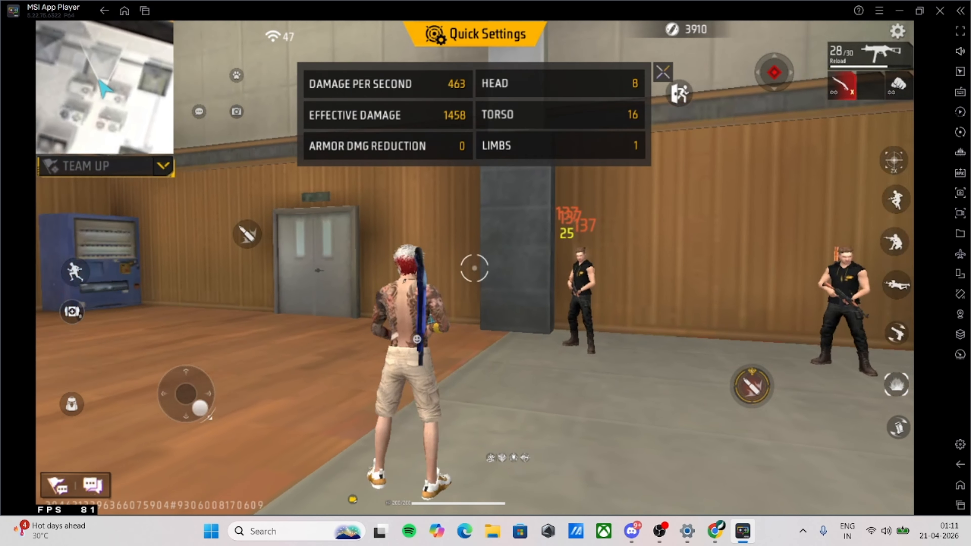
pyautogui.click(475, 268)
pyautogui.click(475, 269)
pyautogui.click(475, 269)
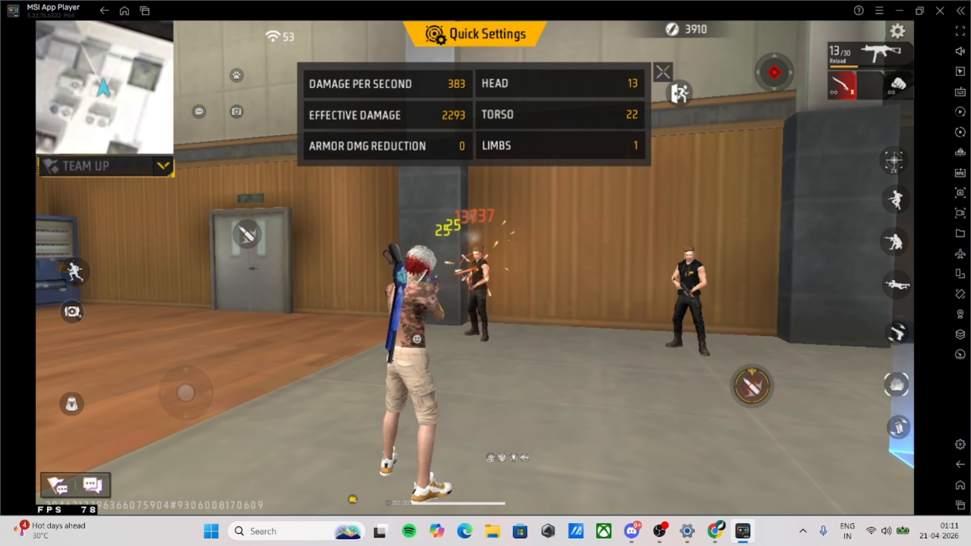
pyautogui.press('a')
pyautogui.click(475, 268)
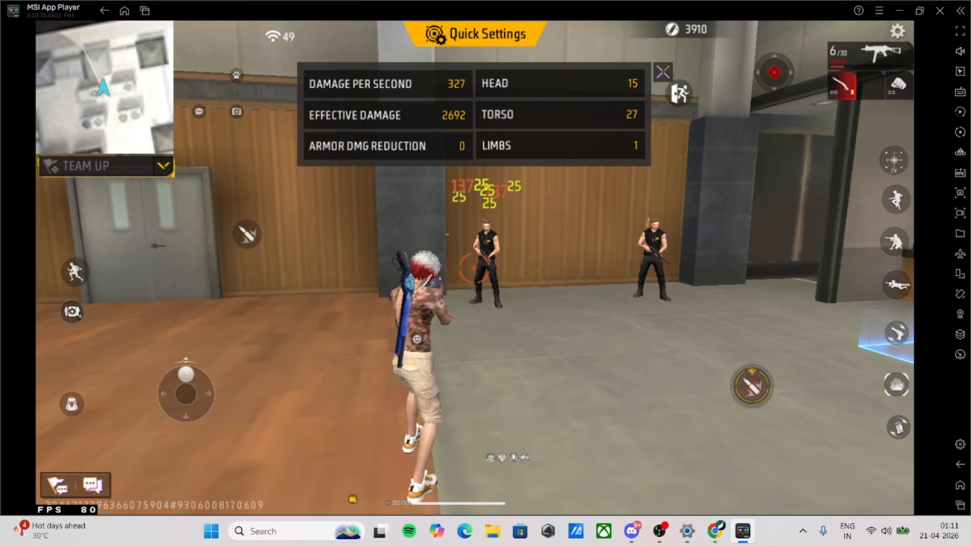
pyautogui.press('d')
pyautogui.press('a')
pyautogui.press('c')
pyautogui.click(475, 268)
pyautogui.press('c')
pyautogui.press('s')
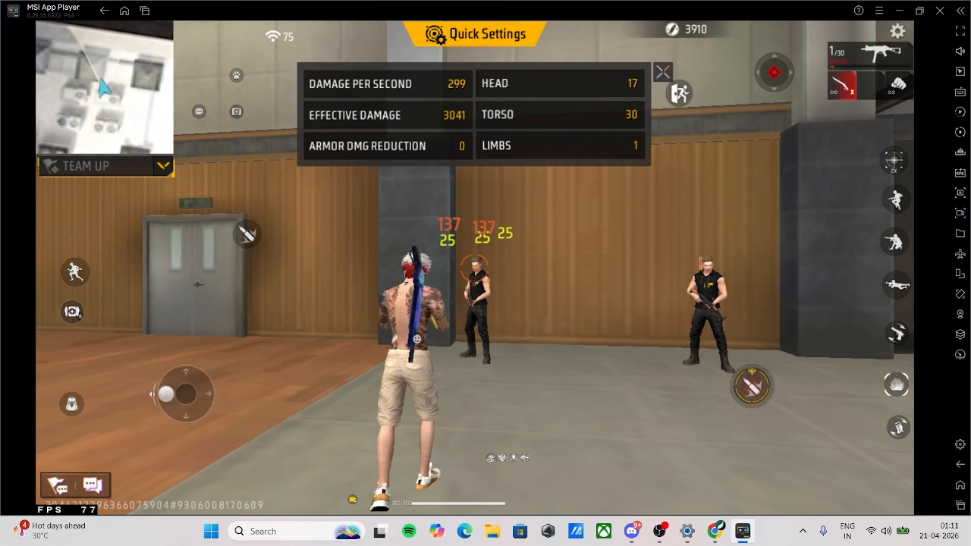
pyautogui.click(475, 268)
pyautogui.press('d')
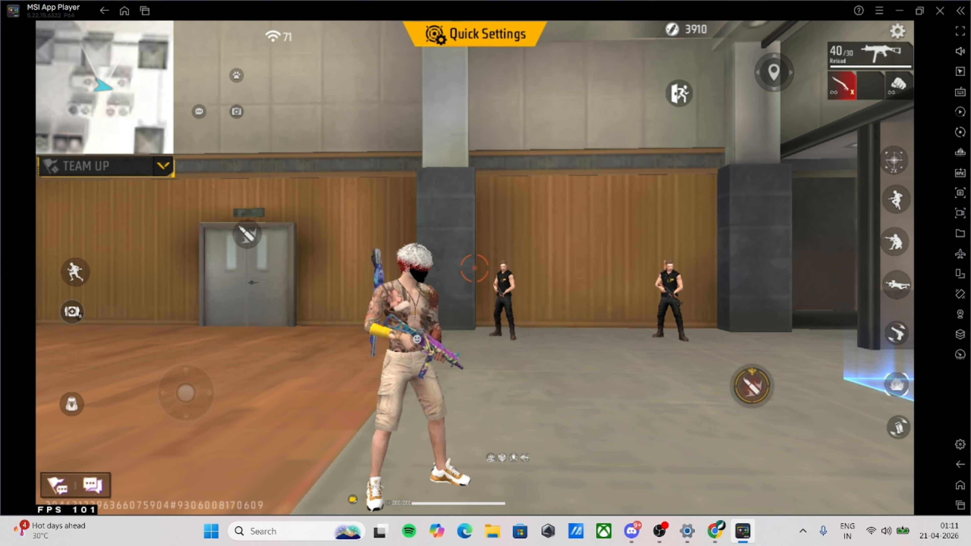
pyautogui.press('Escape')
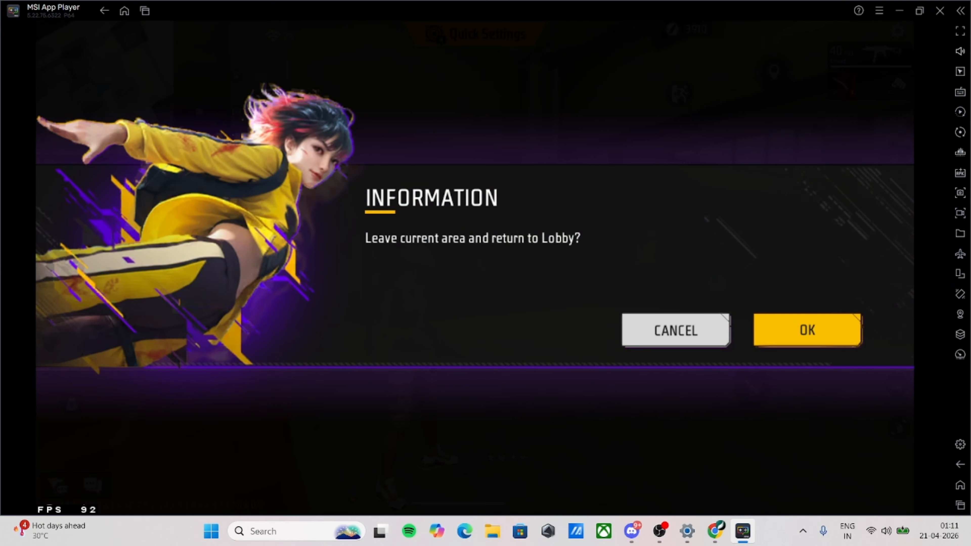
pyautogui.click(629, 332)
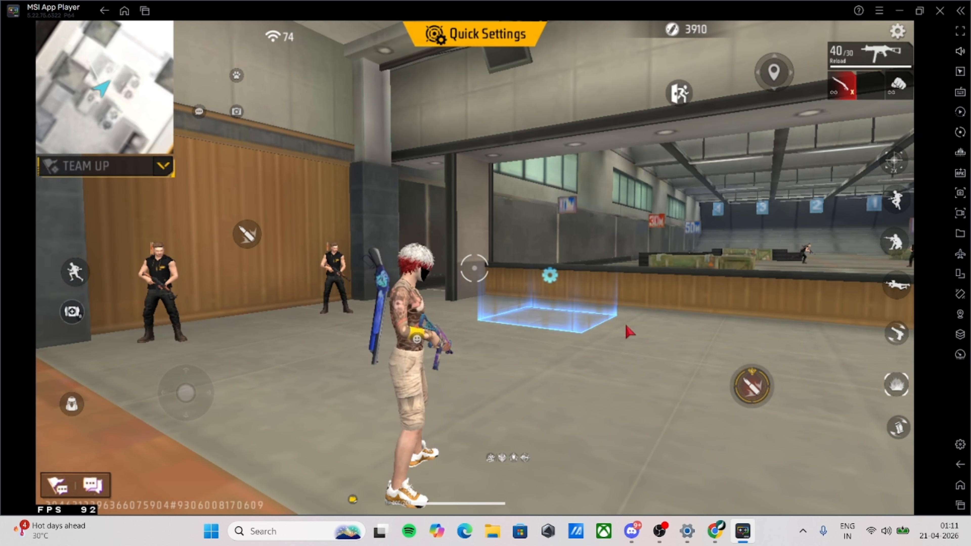